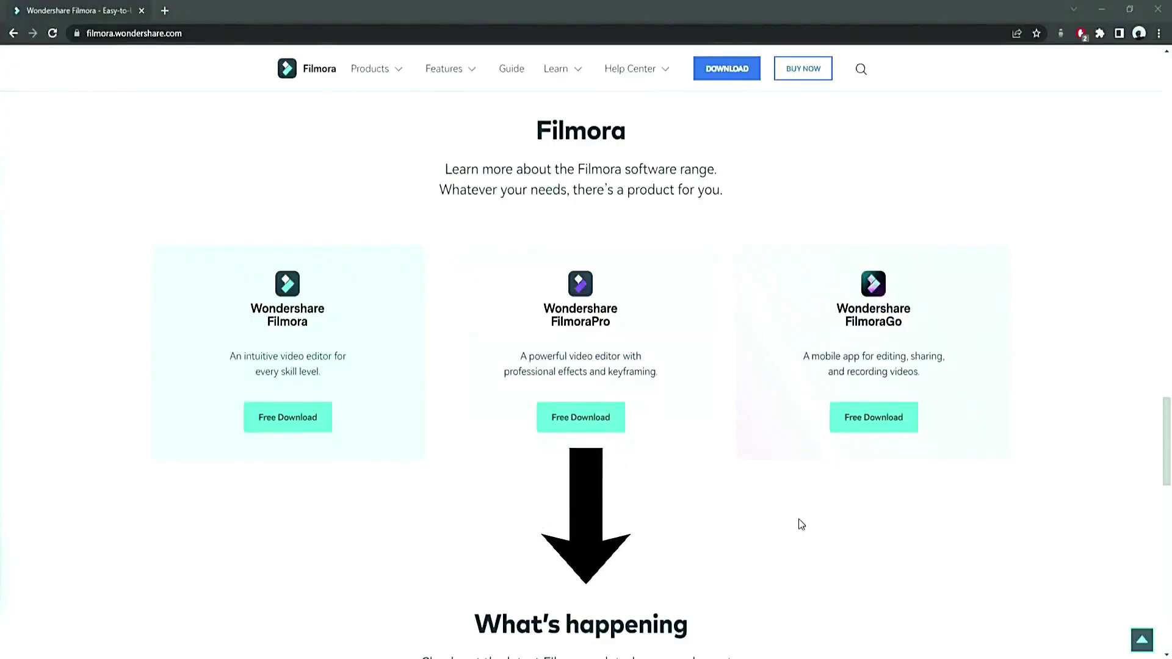
- Download and install Wondershare Filmora from its website, and launch it with a new 16:9 project
left_click(726, 72)
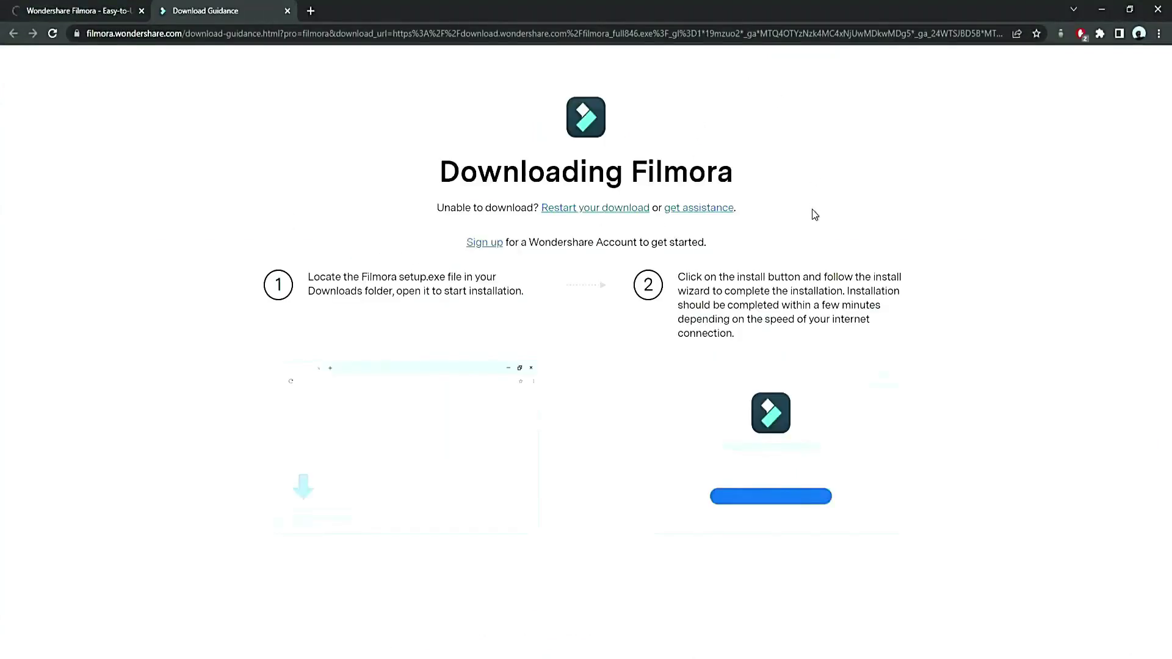
left_click(67, 648)
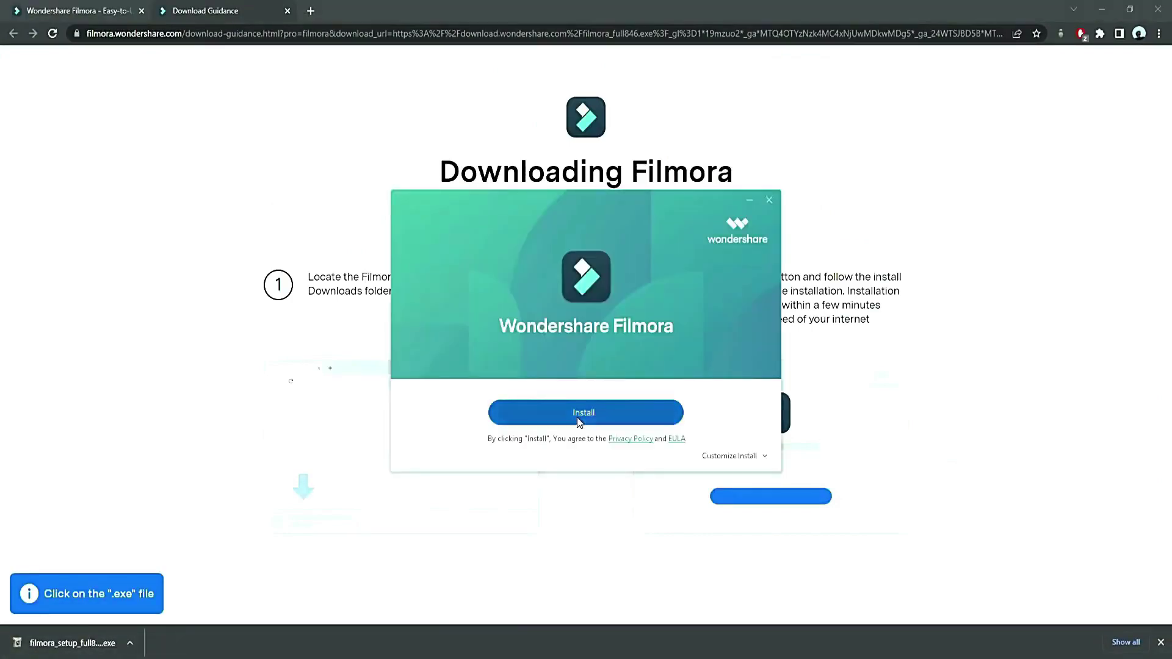
left_click(577, 416)
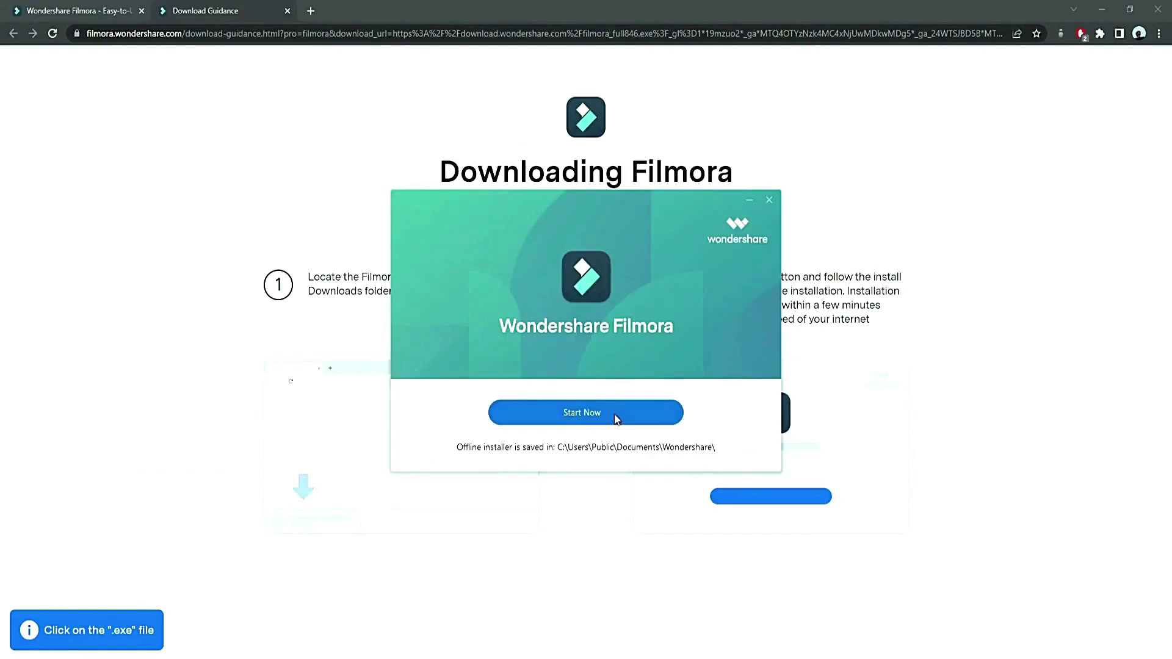
left_click(614, 414)
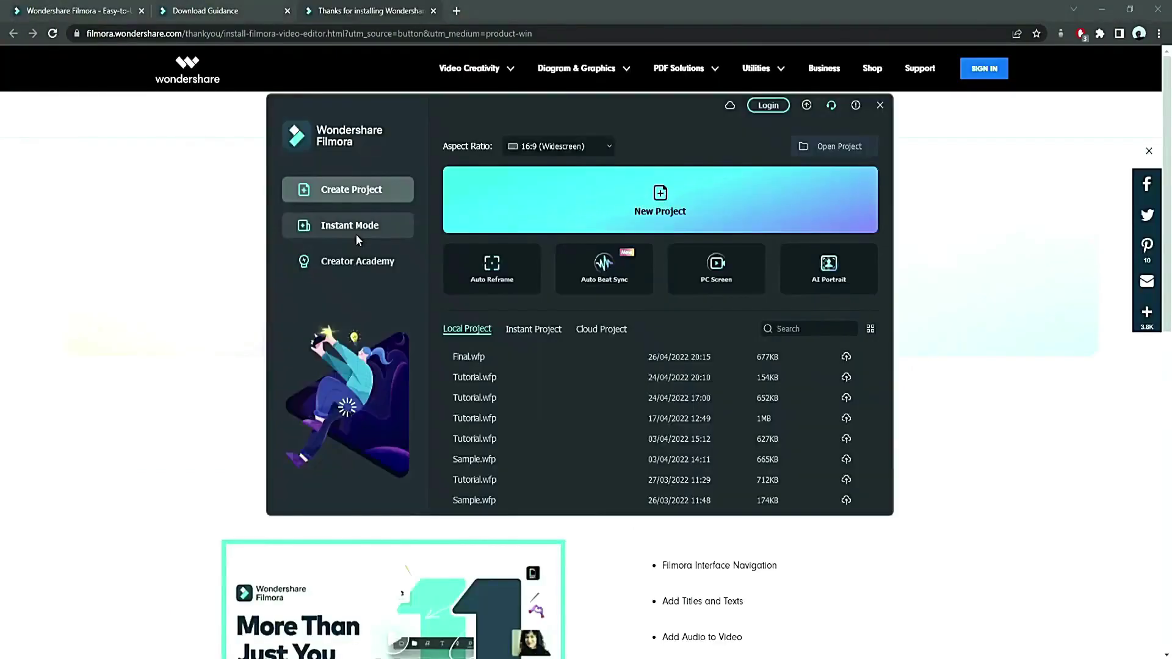
left_click(552, 222)
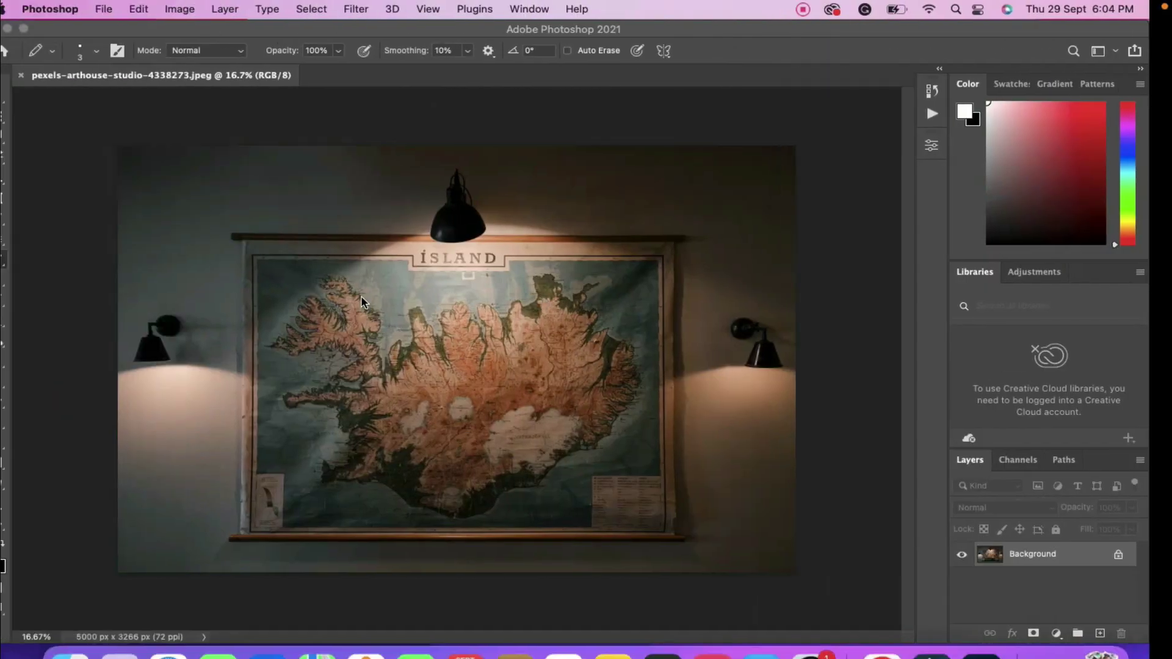
- In Photoshop, add a new layer above the map photo and draw a white travel route across Iceland with the Pencil tool
scroll(362, 367, "up", 5)
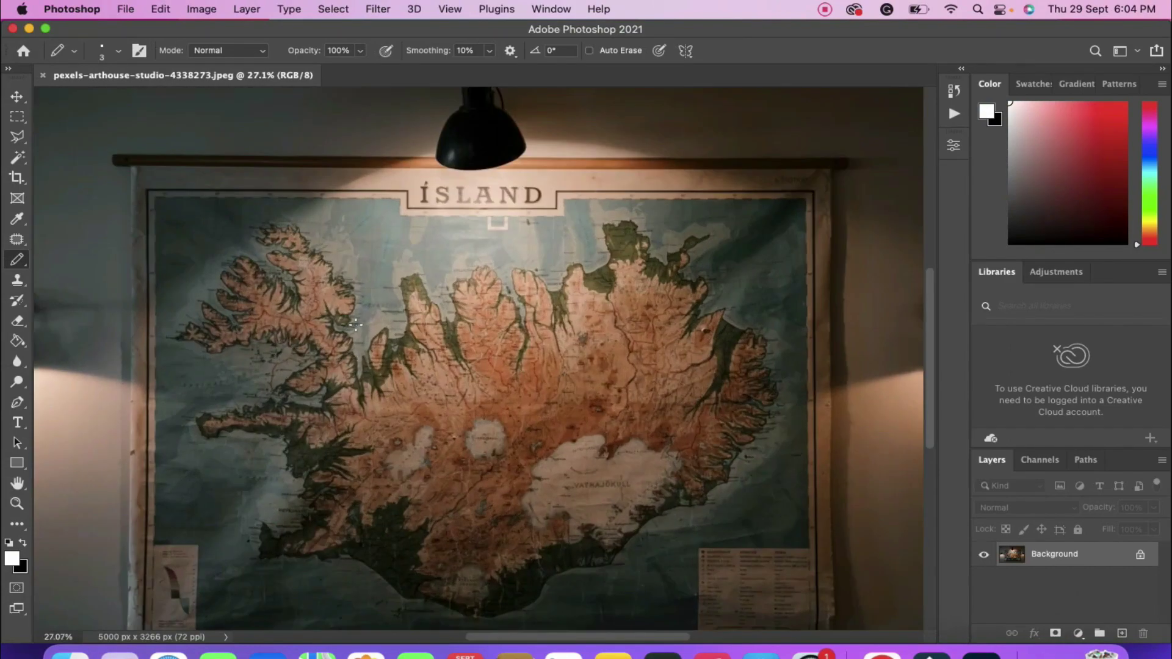
key("super+plus")
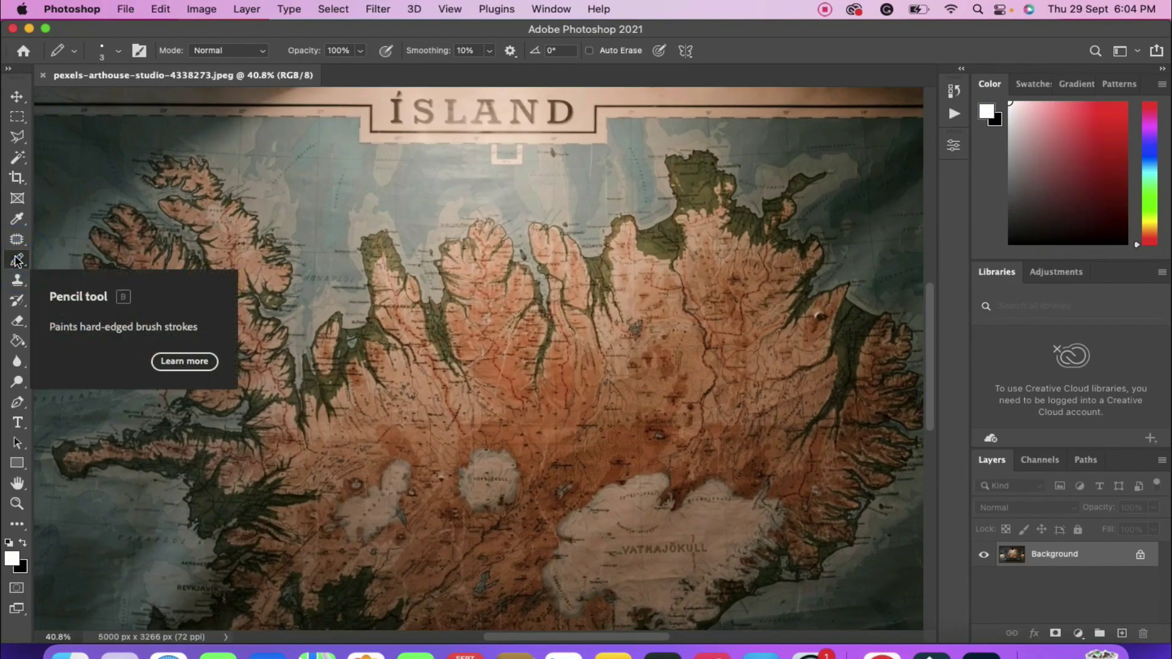
left_click(1121, 633)
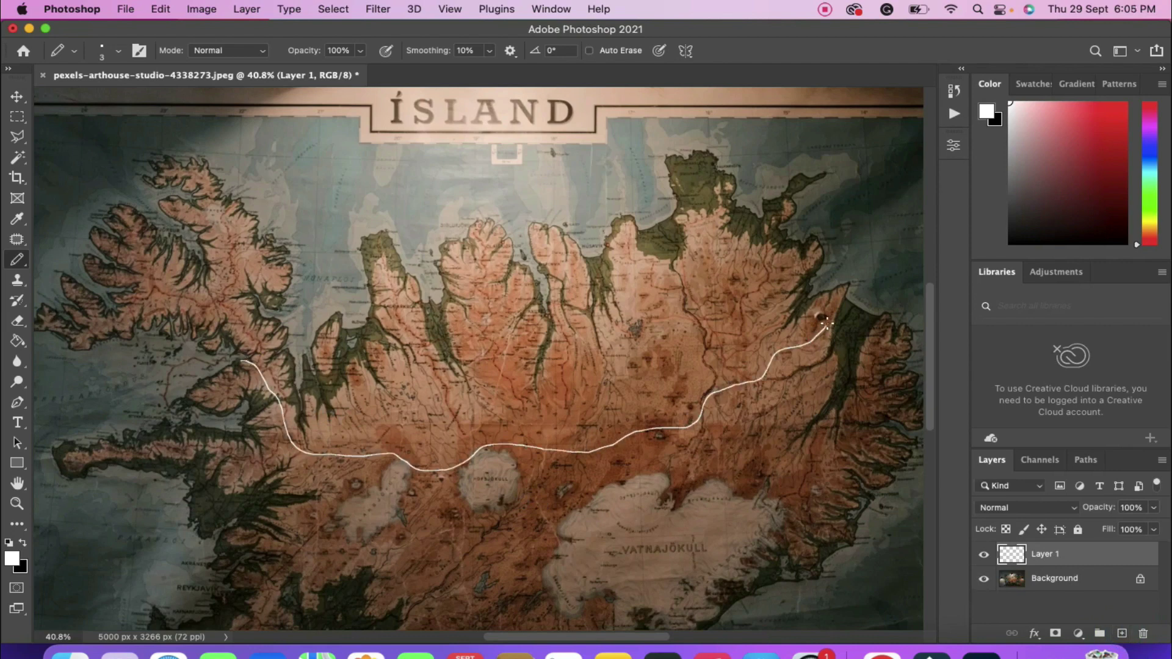
- Apply a Drop Shadow layer style to the travel route layer
right_click(1035, 552)
left_click(968, 556)
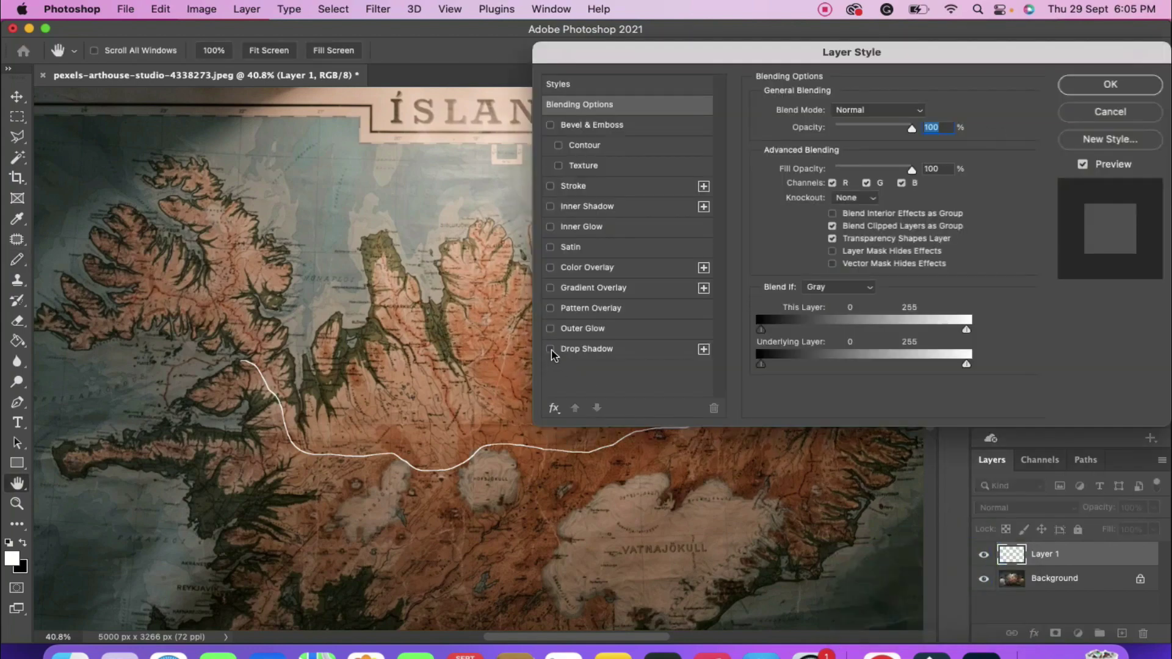
left_click(555, 348)
left_click(1117, 82)
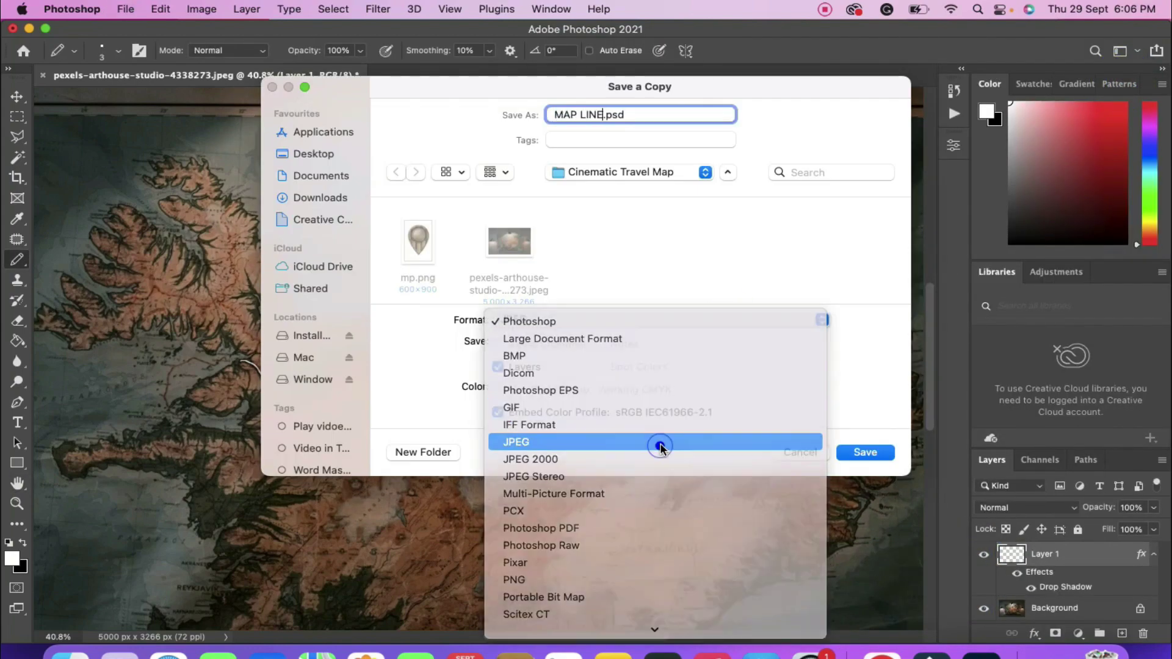
- Save a JPEG copy of the image named MAP LINE in the Cinematic Travel Map folder, and switch to Filmora
left_click(654, 445)
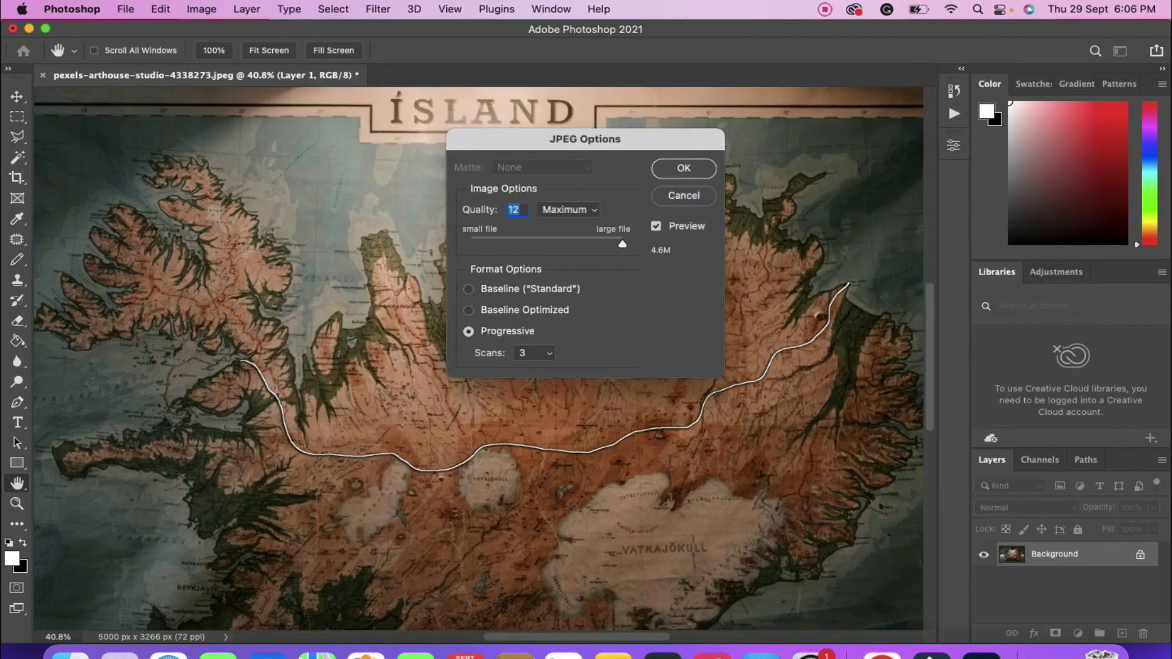
left_click(685, 167)
key("ctrl+Right")
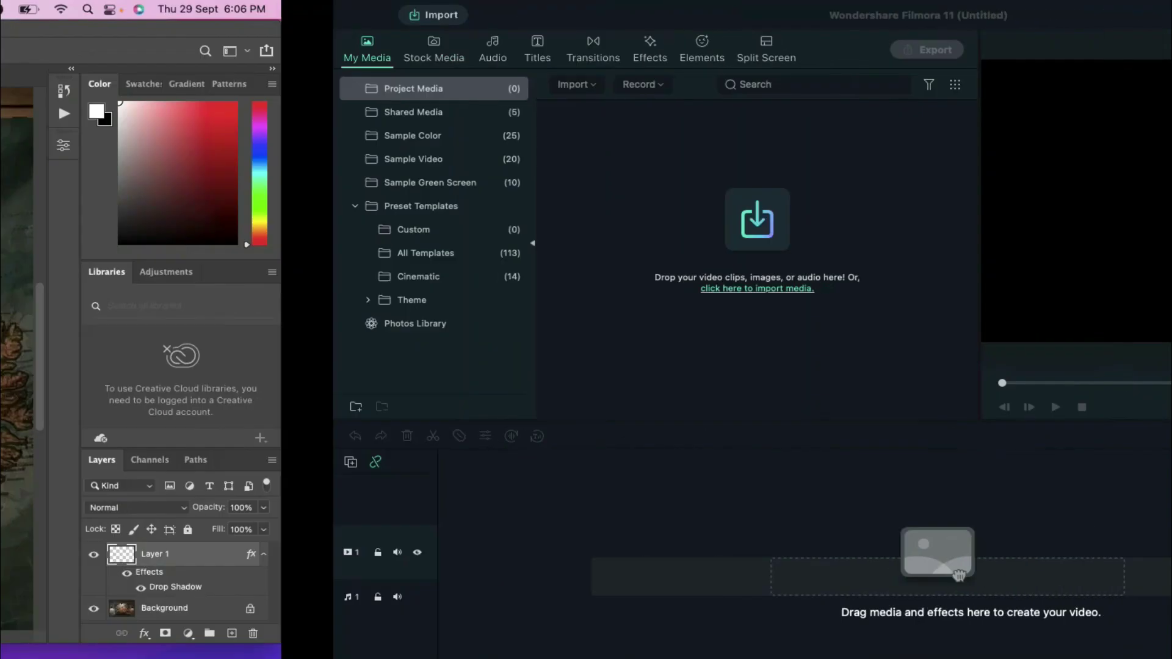
- Import all the images from the Cinematic Travel Map folder into the project media
left_click(436, 209)
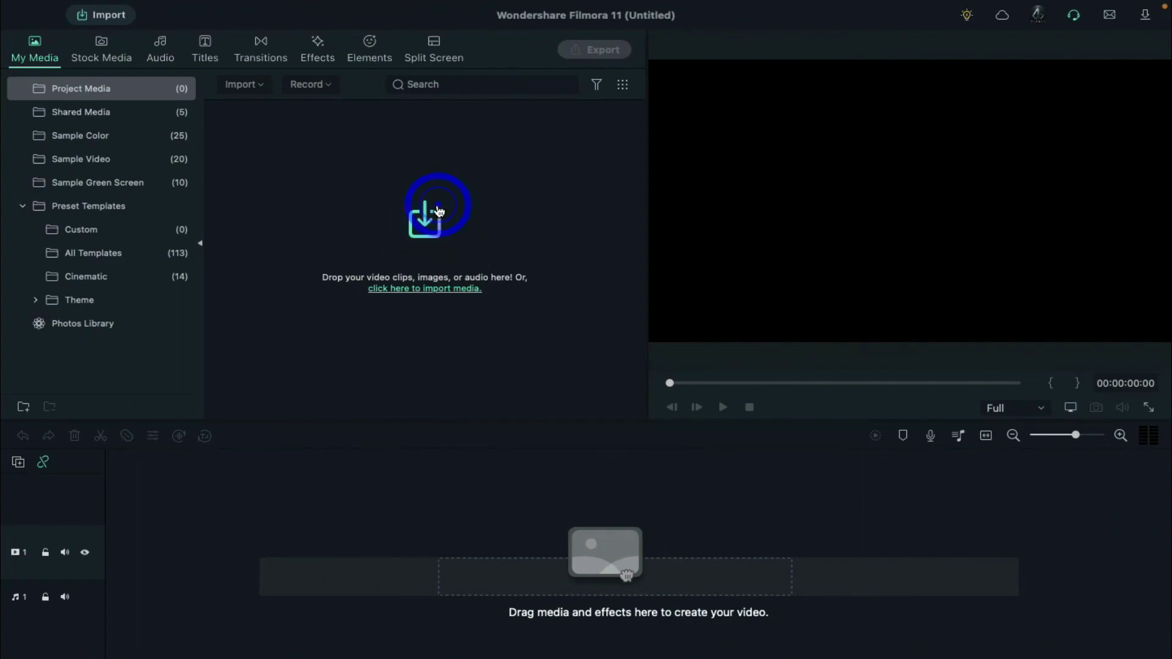
key("super+a")
key("Return")
left_click(427, 247)
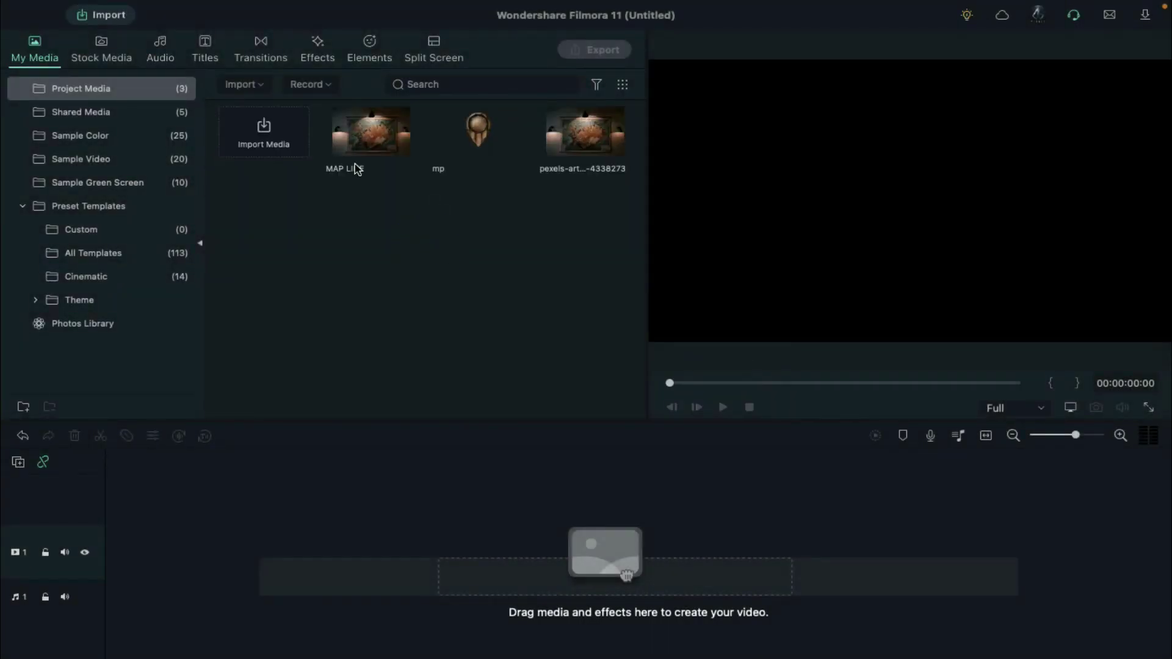
- Place MAP LINE on video track 1 and pexels-arthouse-studio-4338273 on track 2, both lasting 20 seconds
left_click_drag(349, 139, 503, 583)
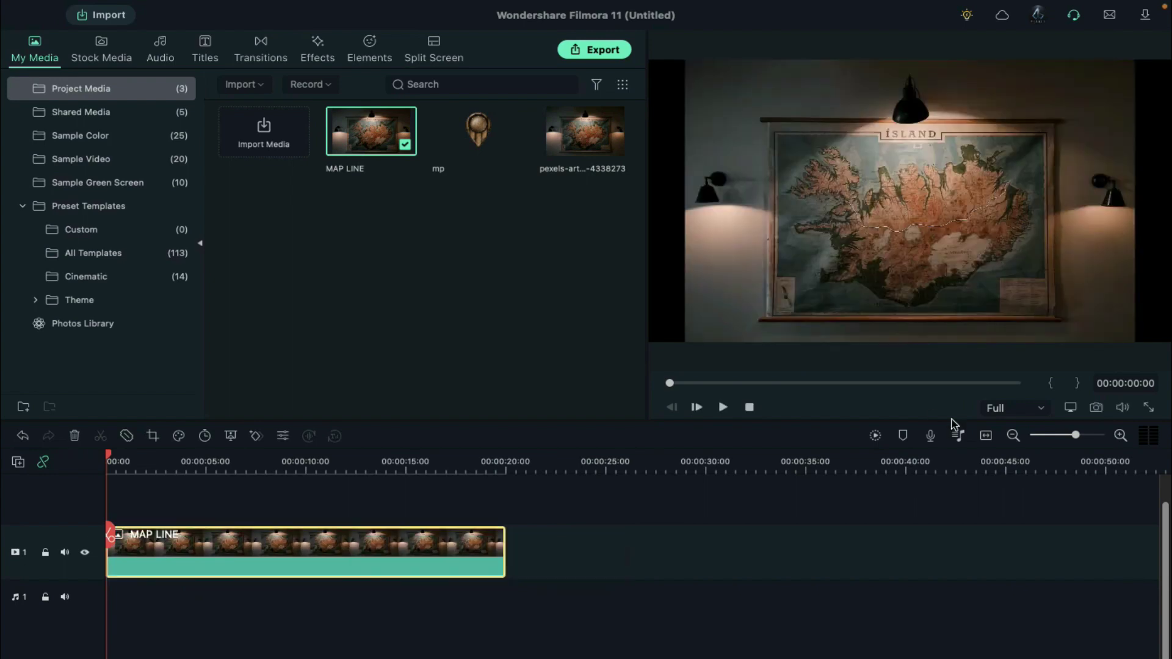
left_click(986, 435)
left_click_drag(576, 130, 122, 507)
left_click_drag(366, 511, 1145, 541)
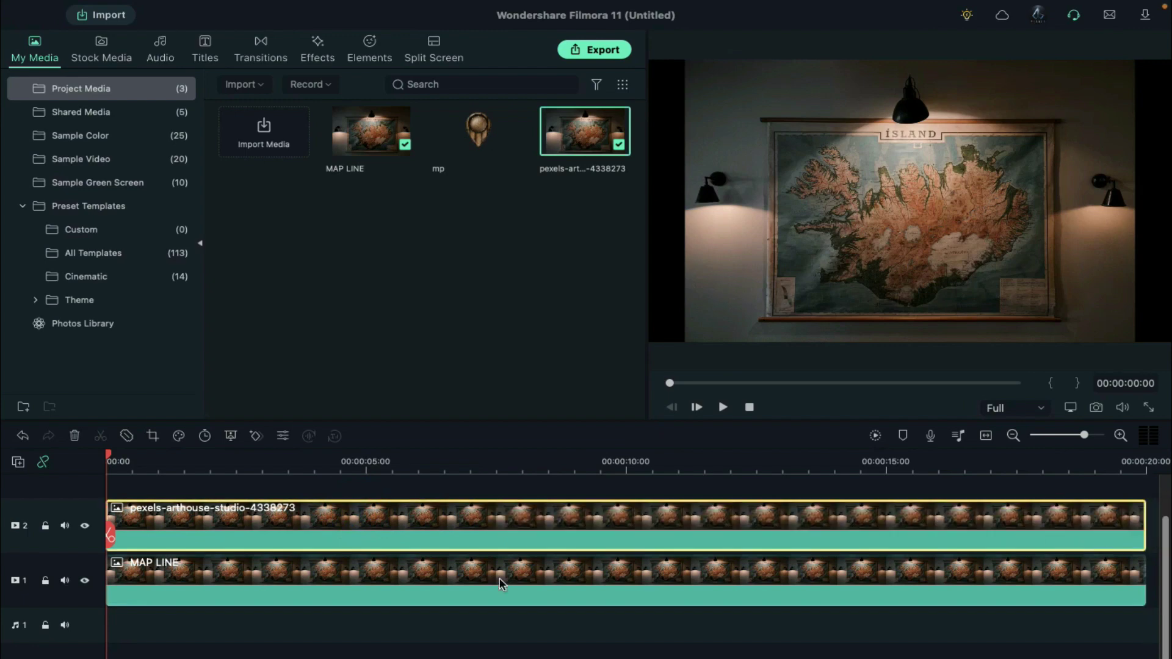
- Hide video track 2 and give its plain map clip a custom animation keyframe at the start with 115% scale
left_click(84, 526)
double_click(162, 524)
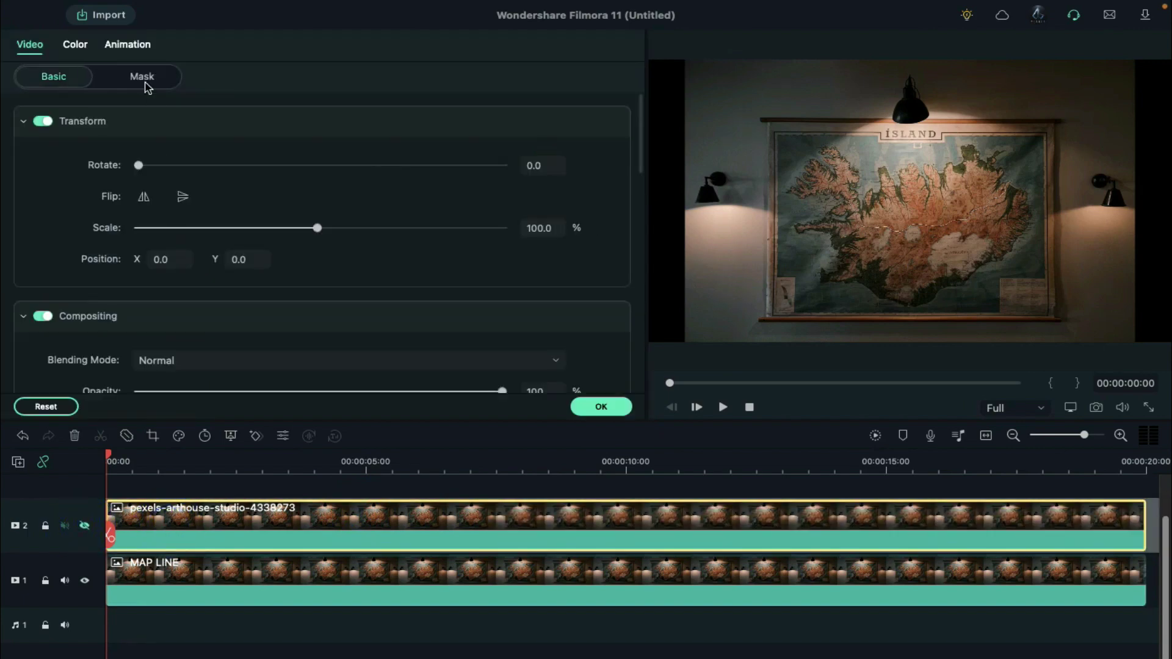
left_click(138, 47)
left_click(175, 82)
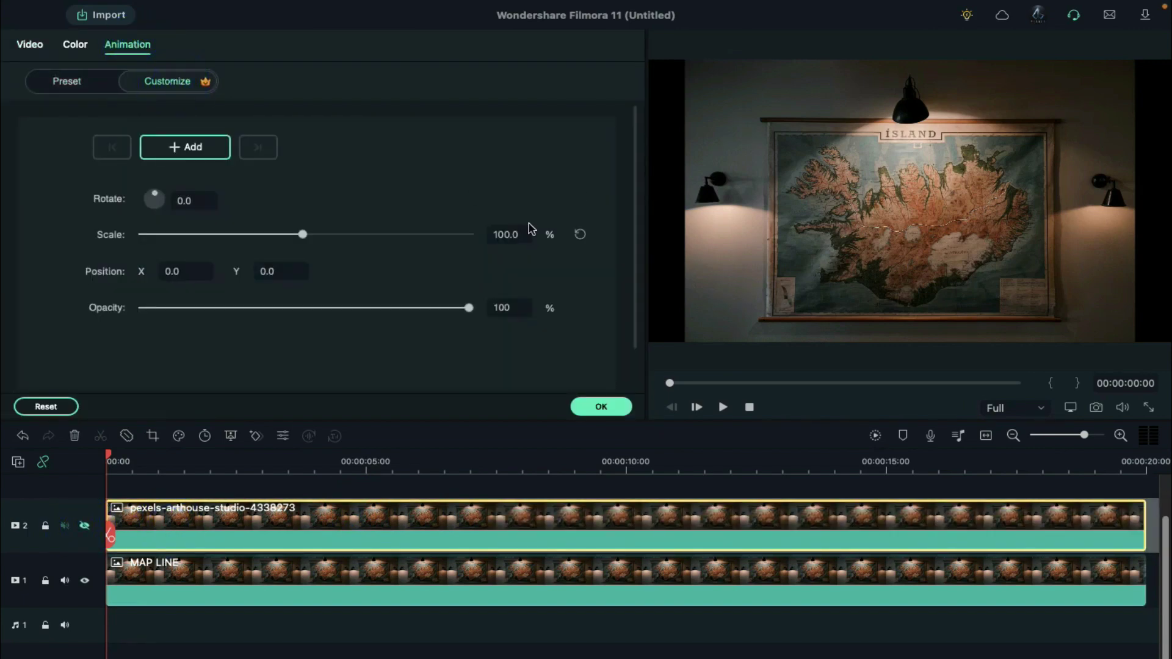
left_click(513, 234)
type("115")
key("Return")
- Add a starting animation keyframe to the MAP LINE clip with its scale set to 115%
left_click(431, 568)
left_click(507, 234)
type("115")
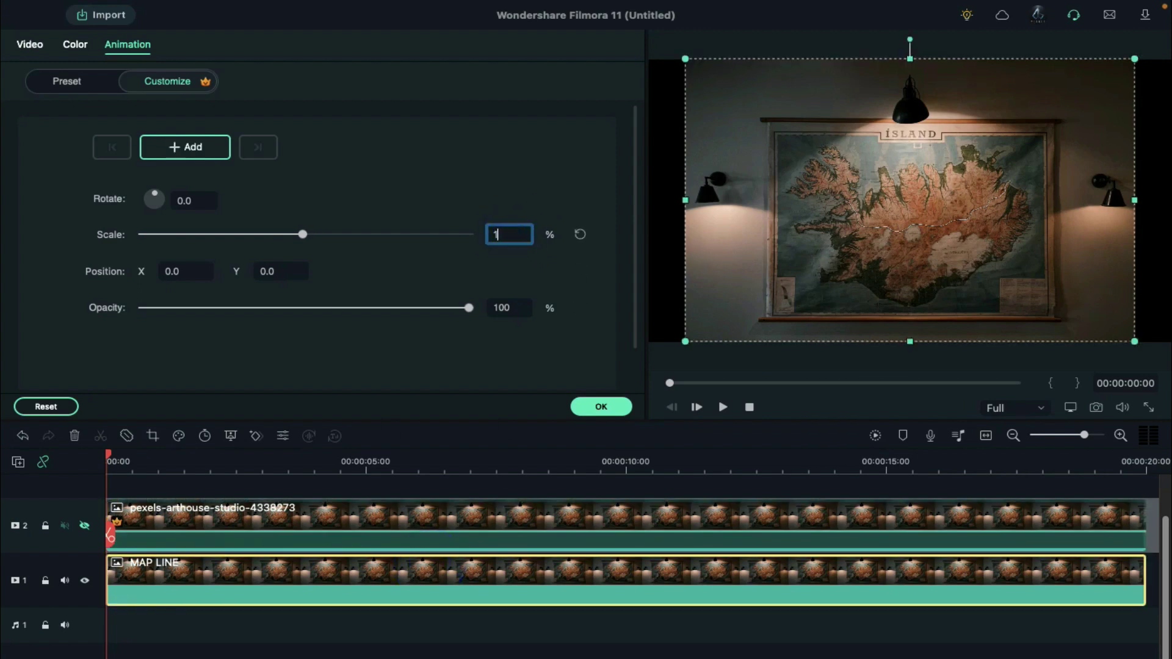
key("Return")
- At 5 seconds, keyframe the plain map clip on track 2 at 400% scale and position X 704, Y 80
left_click(366, 459)
left_click(403, 507)
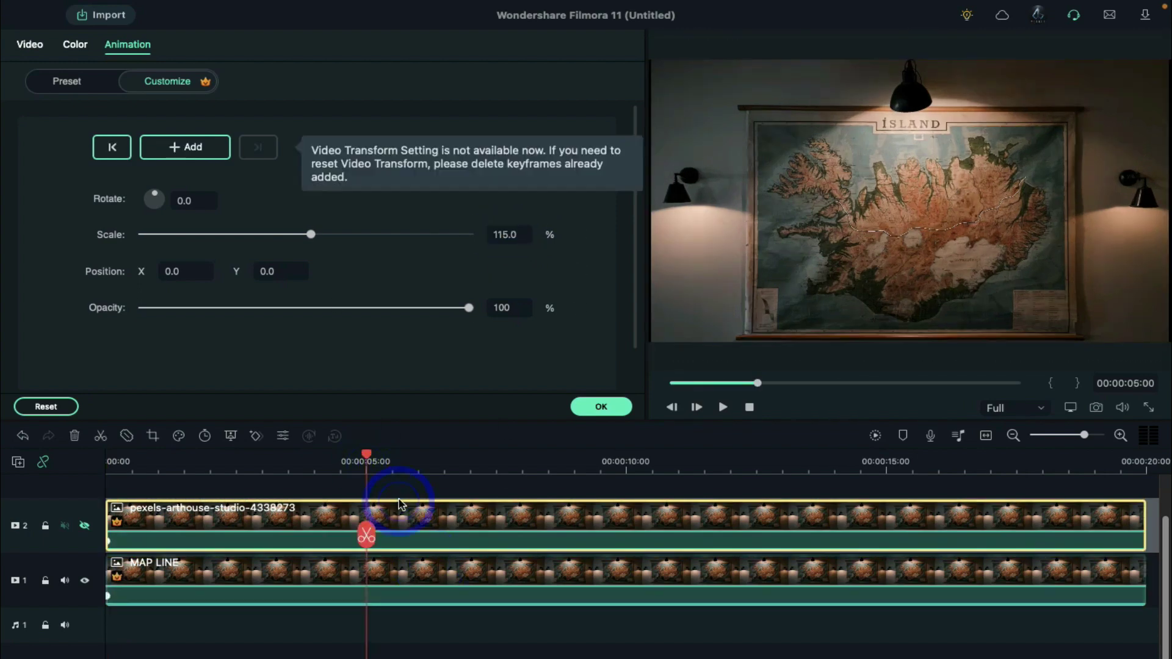
left_click_drag(310, 234, 489, 247)
left_click(174, 271)
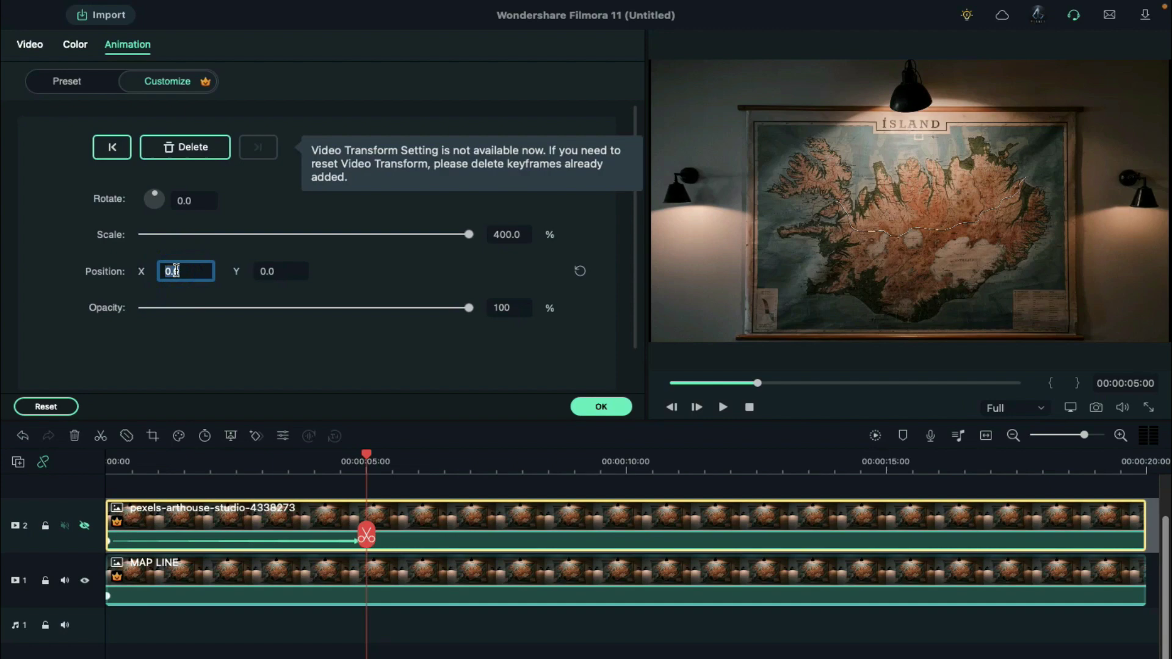
type("704")
left_click(279, 273)
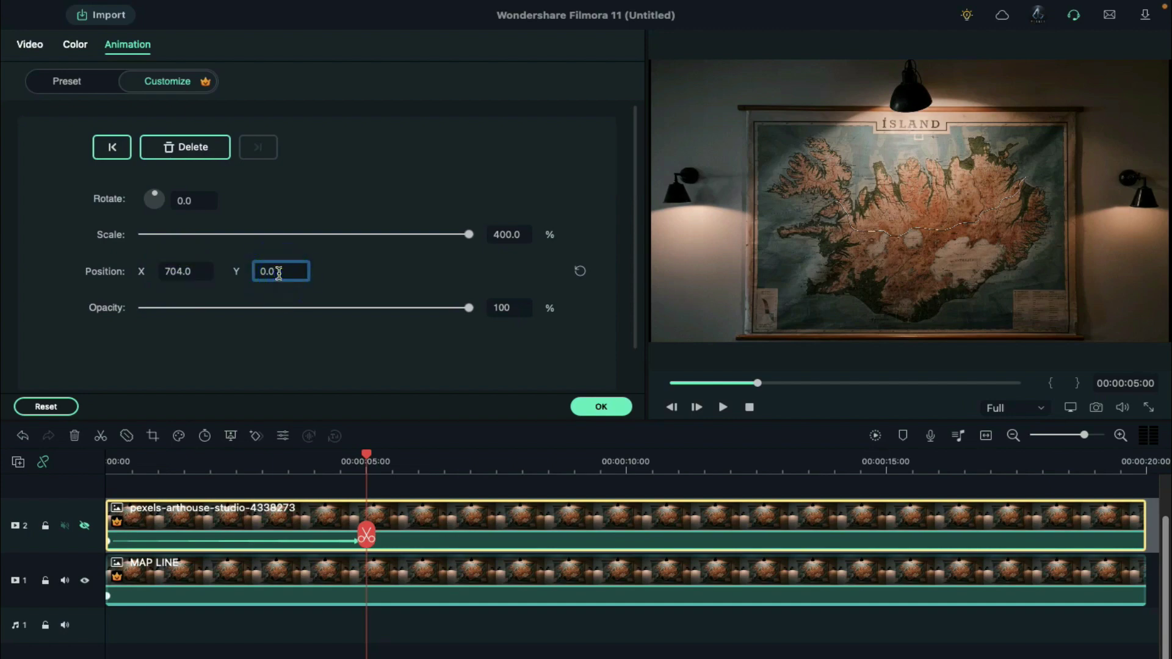
- At the same 5-second mark, keyframe the MAP LINE clip at 400% scale and position X 704, Y 80
left_click(437, 576)
left_click_drag(309, 236, 505, 257)
left_click(207, 275)
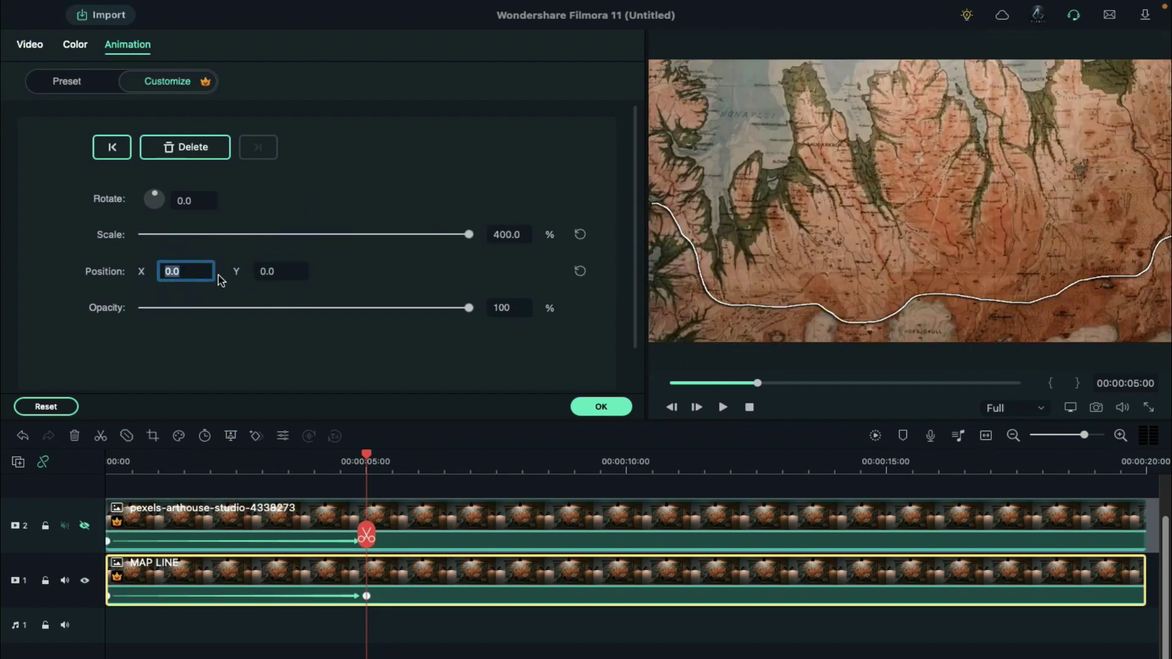
type("704")
key("Return")
left_click(285, 272)
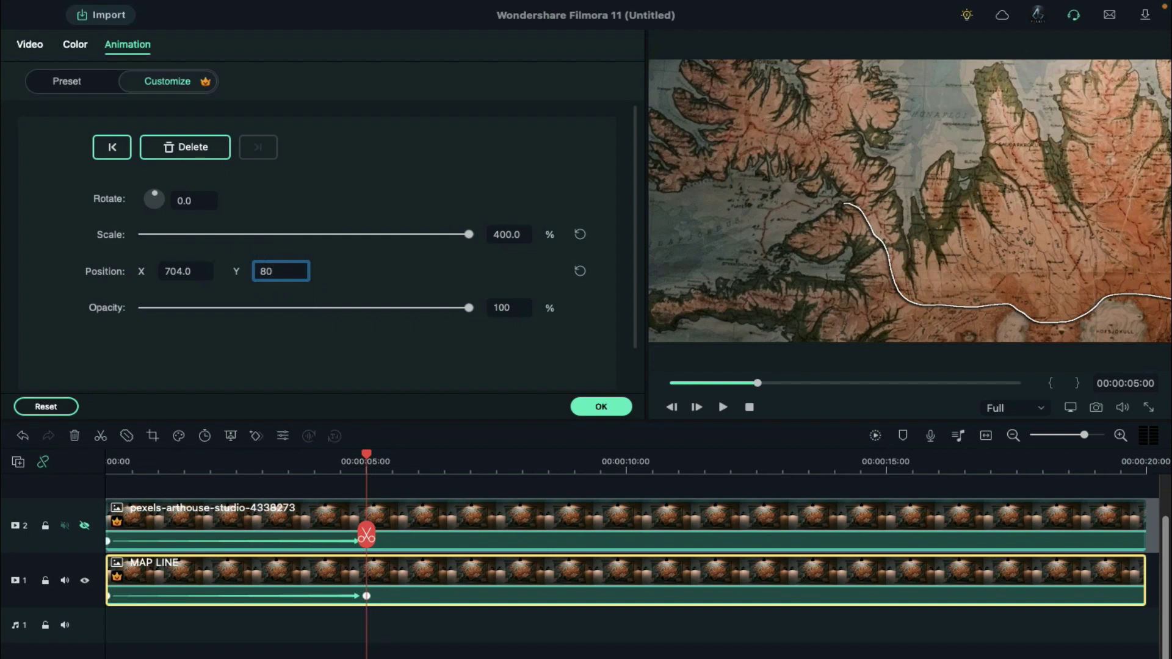
key("Return")
- Add a holding keyframe at 00:00:05:15 to both the MAP LINE clip and the plain map clip
left_click_drag(367, 456, 399, 462)
left_click(185, 146)
left_click(465, 516)
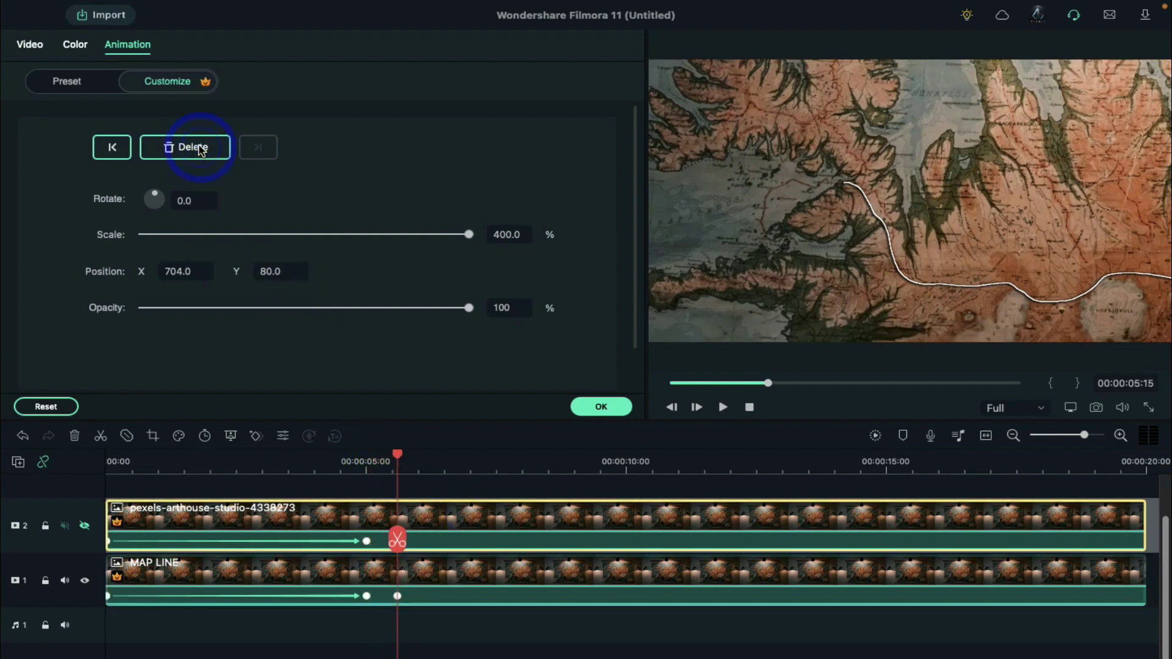
- At 11 seconds, keyframe the plain map clip's position at X -540, Y 280
left_click_drag(400, 457, 684, 484)
left_click(161, 271)
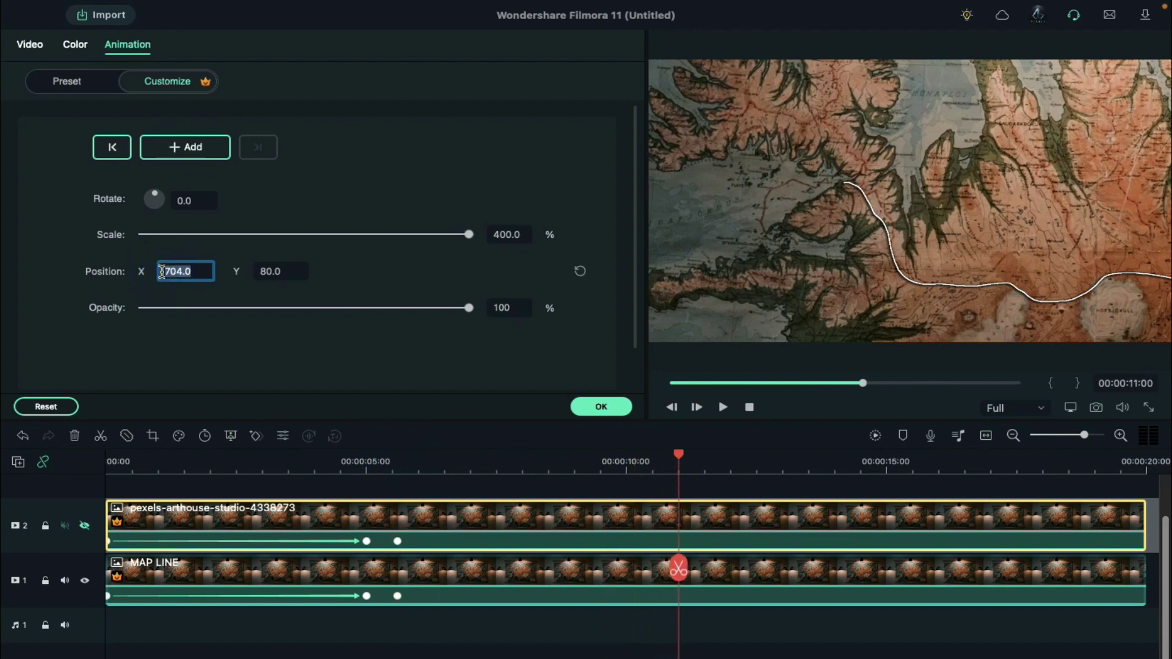
type("-540")
left_click(280, 270)
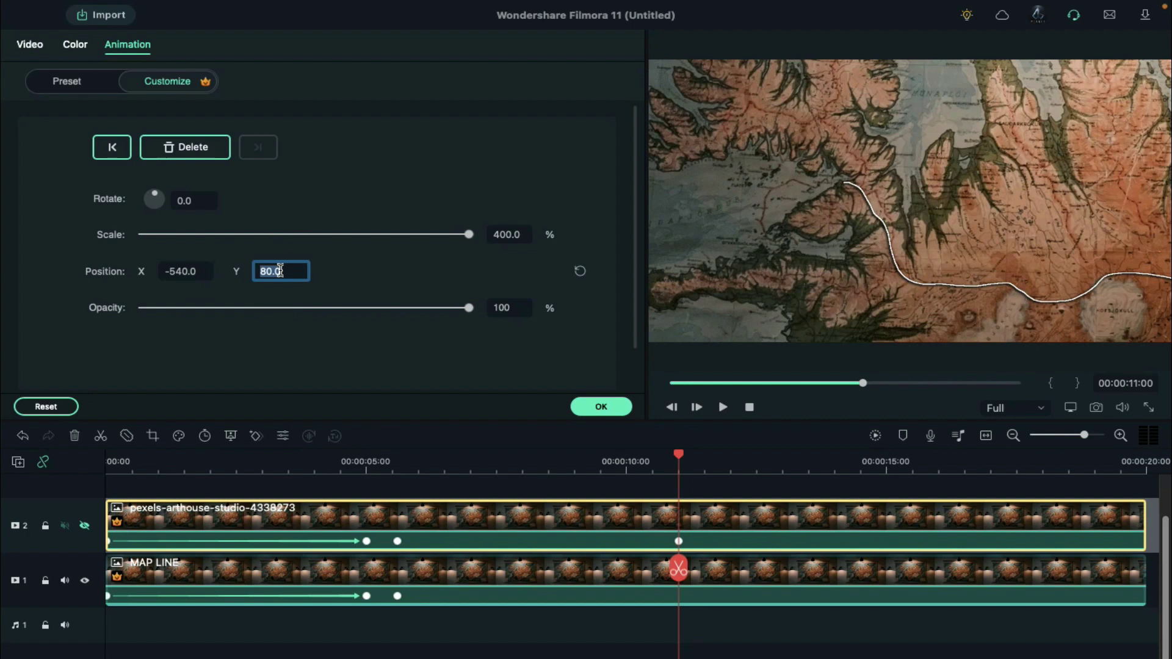
type("280")
key("Return")
- At the same 11-second mark, keyframe the MAP LINE clip's position at X -540, Y 290
left_click(755, 564)
left_click(183, 271)
type("-540")
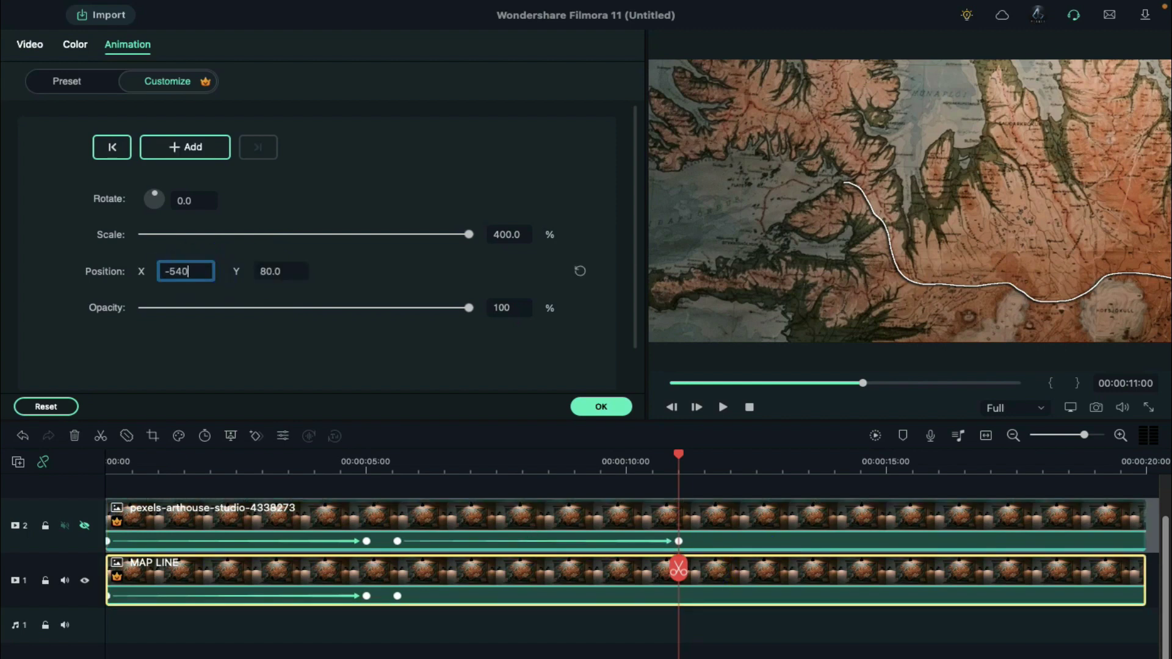
left_click(275, 270)
type("290")
key("Return")
- At 15 seconds, keyframe the position of the MAP LINE clip and the plain map clip at X -780, Y -150
left_click_drag(678, 483, 888, 485)
left_click_drag(168, 270, 2, 249)
left_click_drag(267, 272, 396, 353)
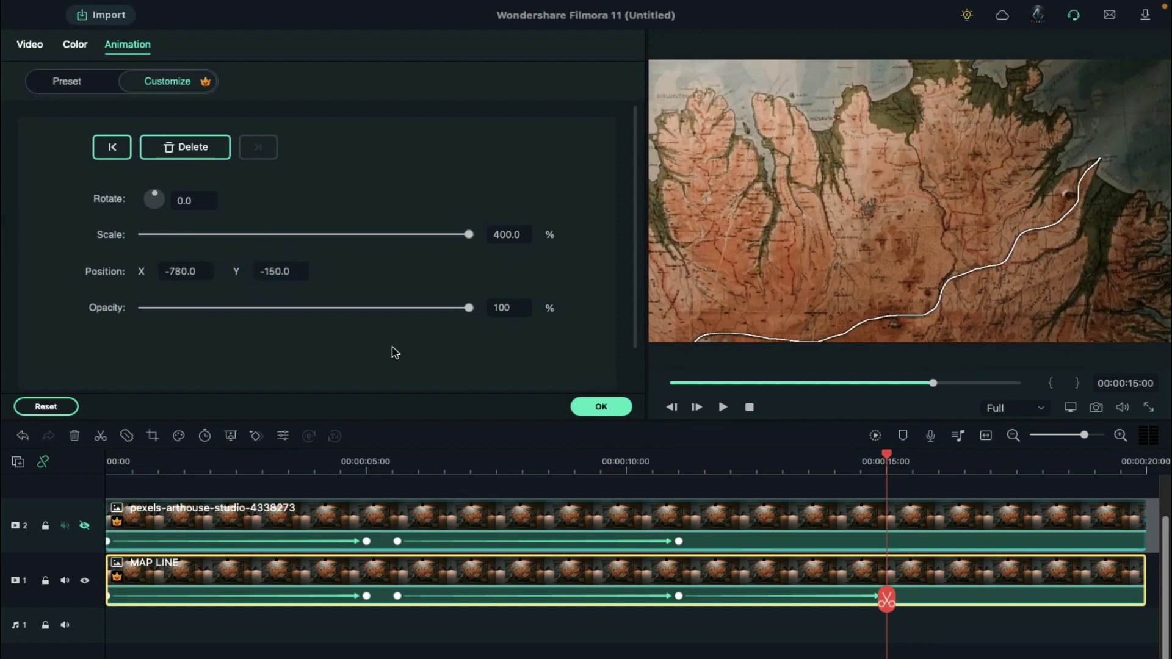
left_click(932, 512)
left_click_drag(174, 270, 6, 254)
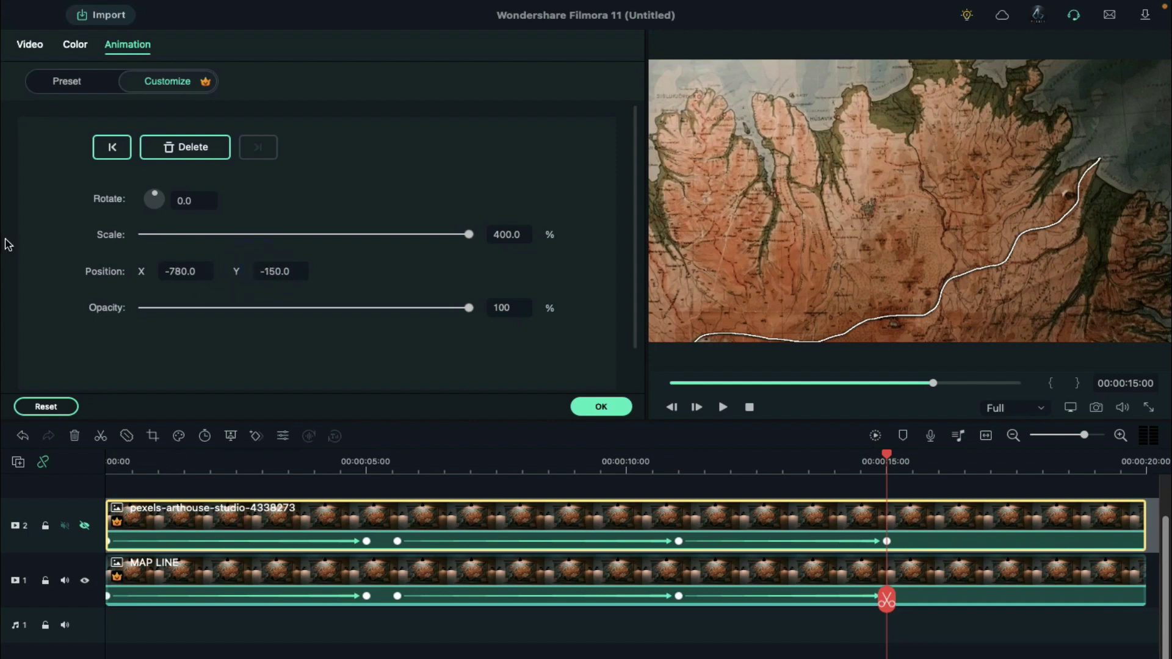
- Add a holding keyframe to both map clips at 00:00:15:15
left_click(911, 576)
left_click(920, 462)
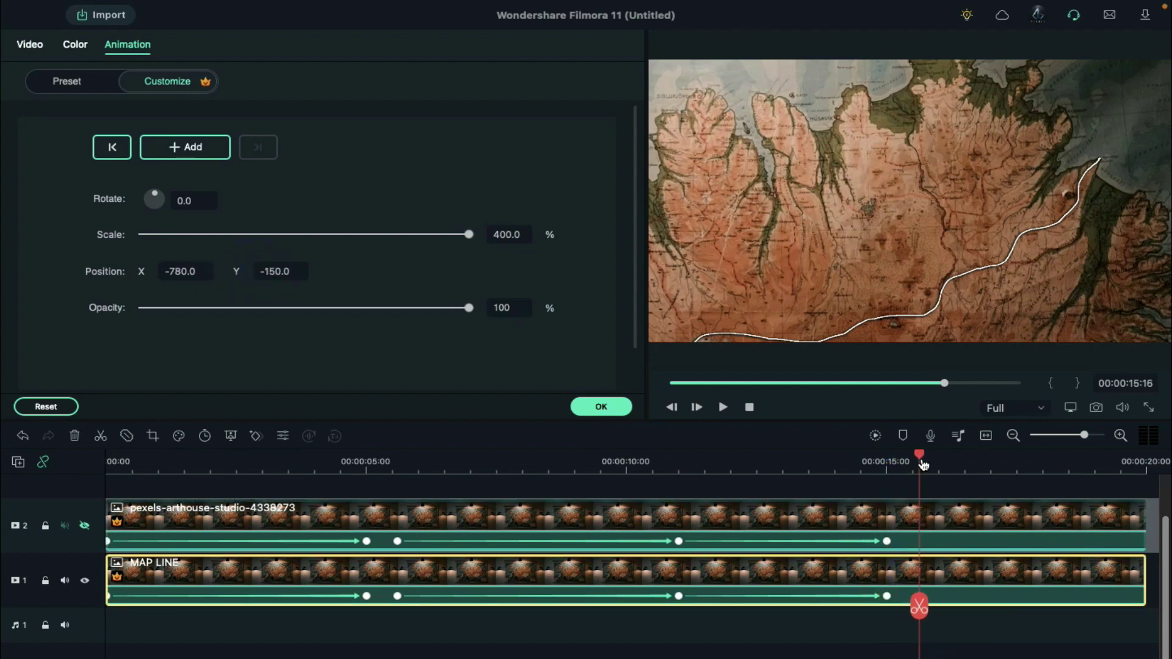
left_click_drag(921, 462, 918, 462)
left_click(186, 148)
left_click(959, 535)
left_click(959, 535)
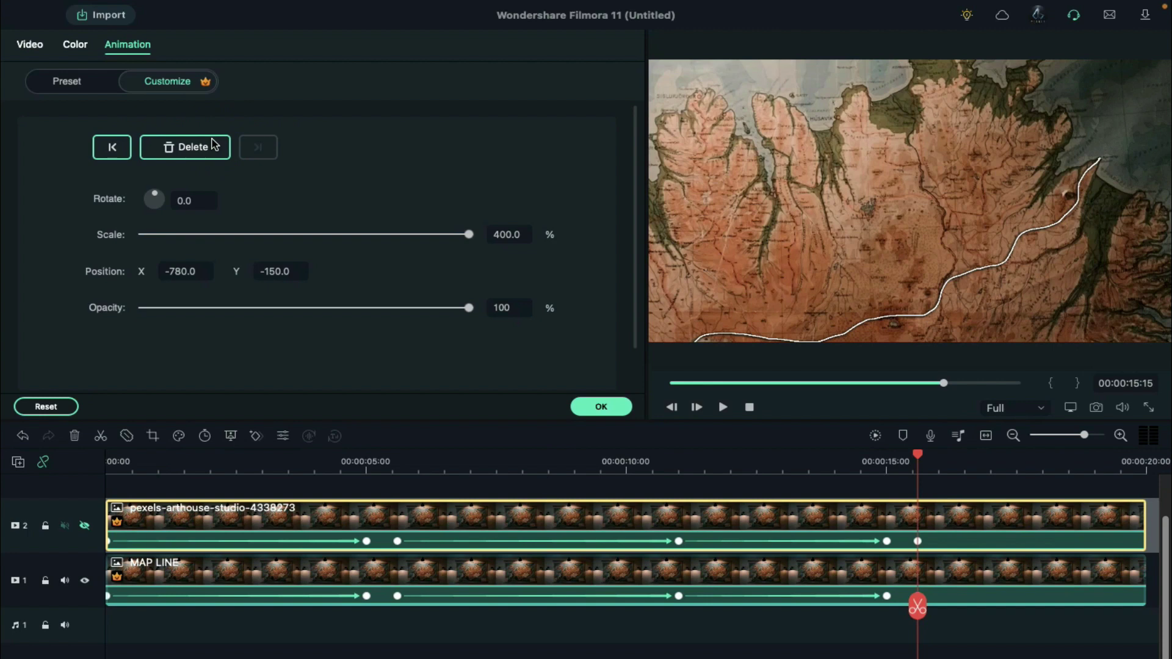
- At 00:00:19:05, keyframe the plain map clip at 200% scale and reset its position
left_click_drag(919, 458, 1106, 507)
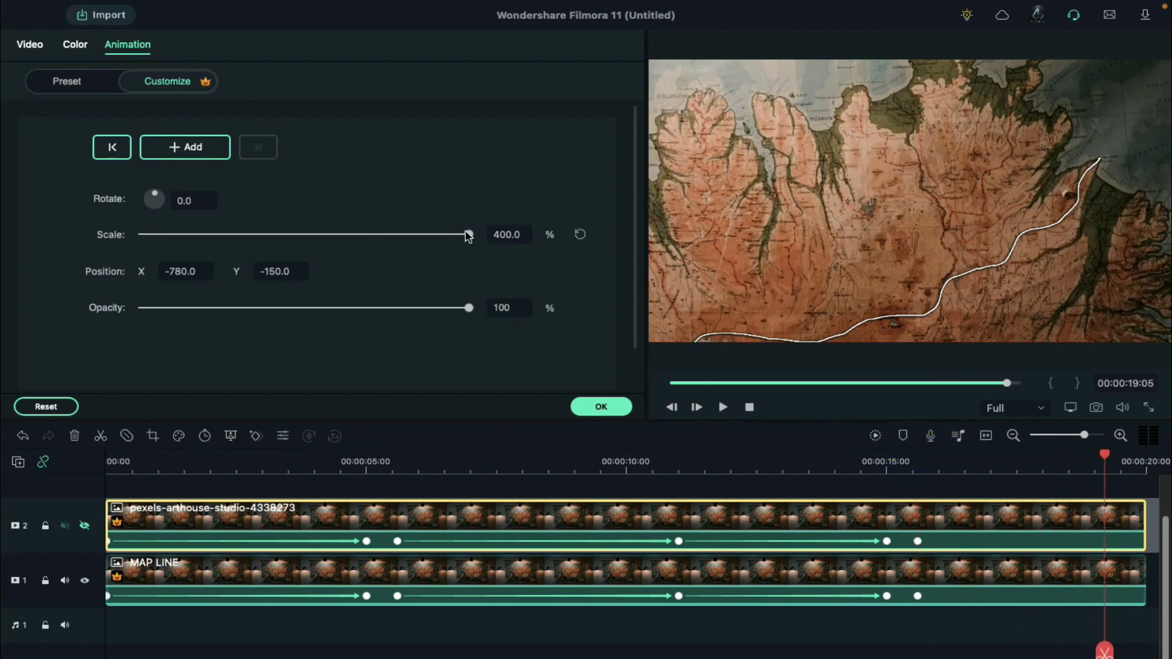
left_click_drag(469, 234, 358, 233)
left_click(509, 234)
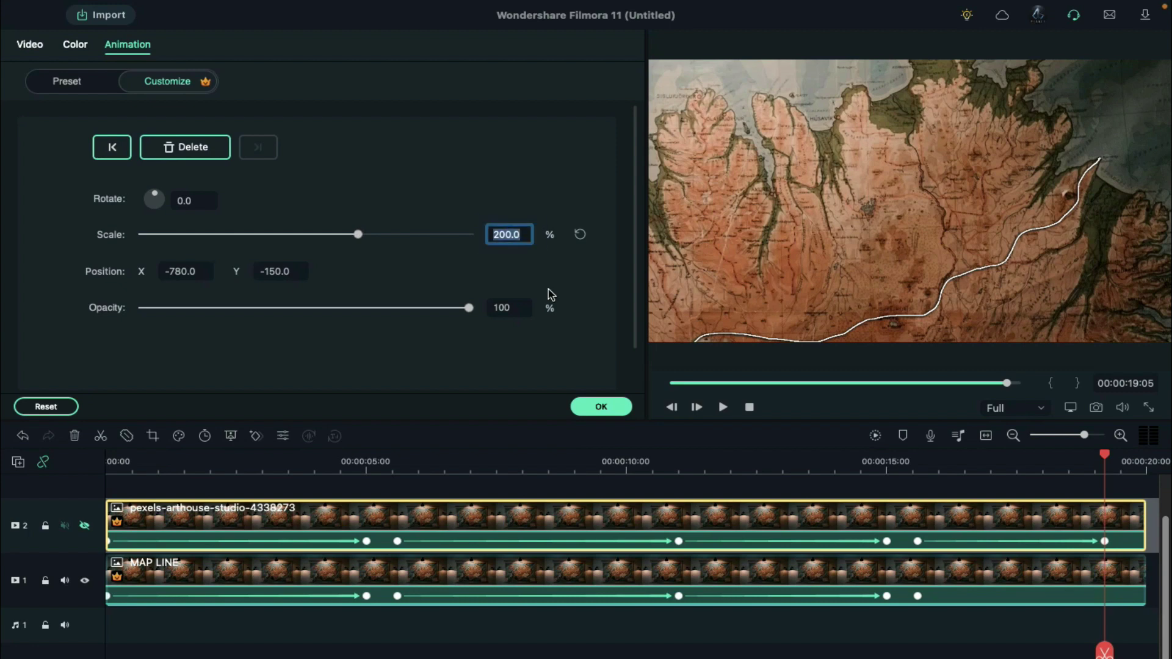
left_click(576, 271)
- At the same 00:00:19:05 mark, set the MAP LINE clip's scale to 200% and reset its position
left_click(1052, 565)
left_click(506, 233)
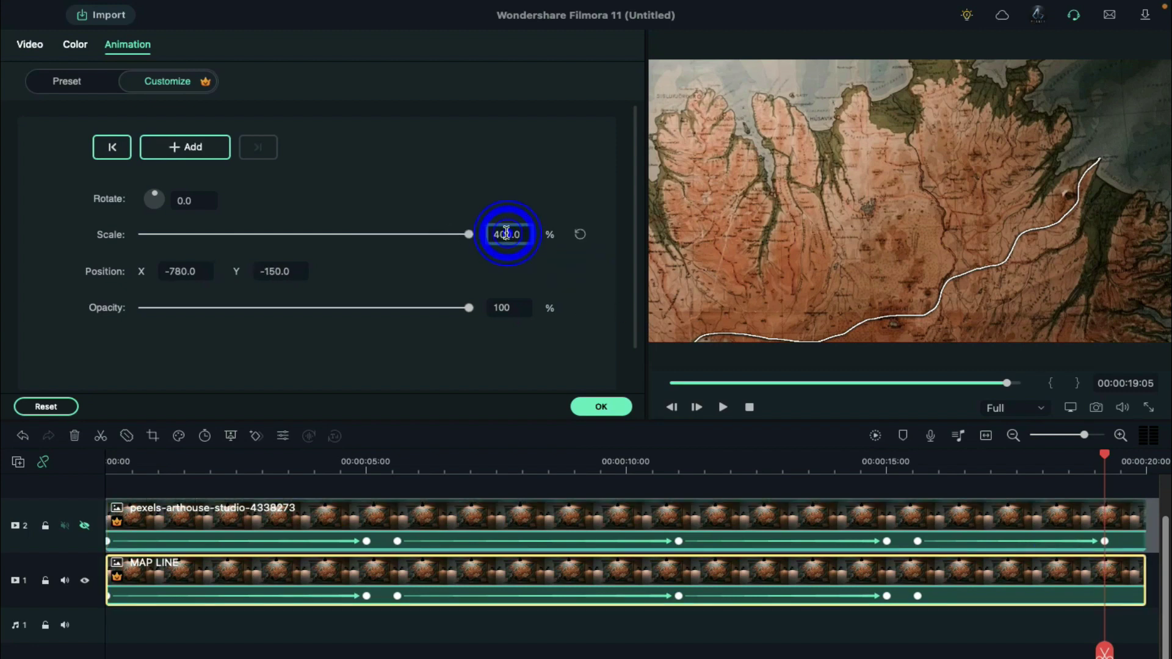
type("200")
key("Return")
left_click(580, 272)
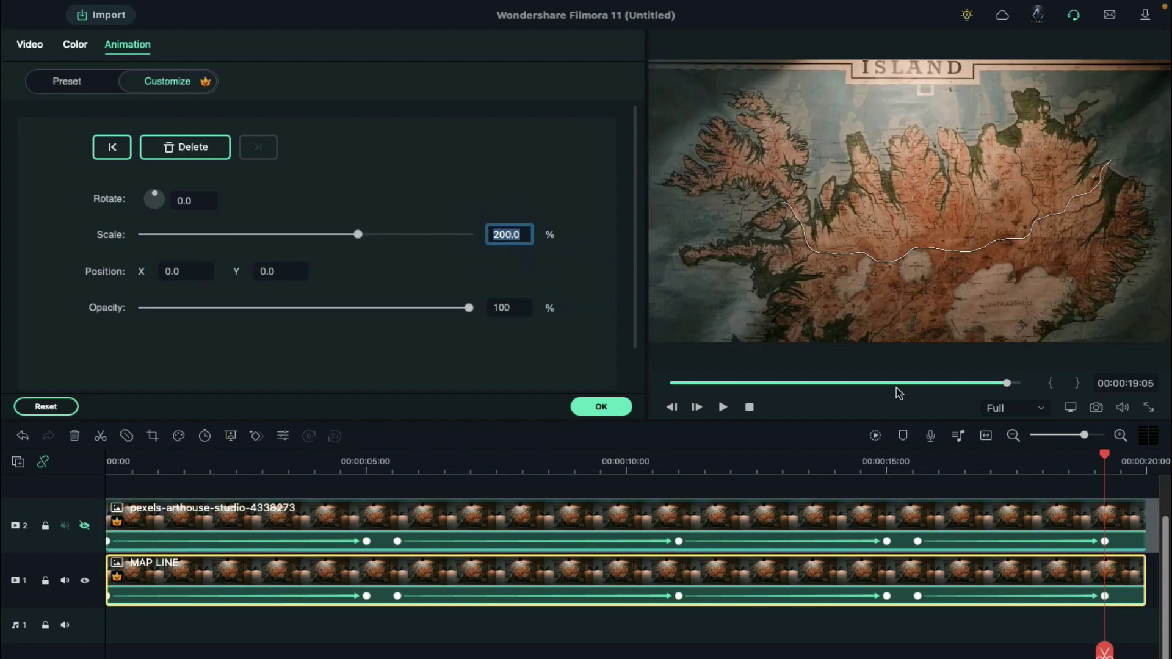
- At the 00:00:20:00 end point, keyframe the MAP LINE clip at 115% scale
left_click(1149, 466)
left_click(501, 237)
type("115")
key("Return")
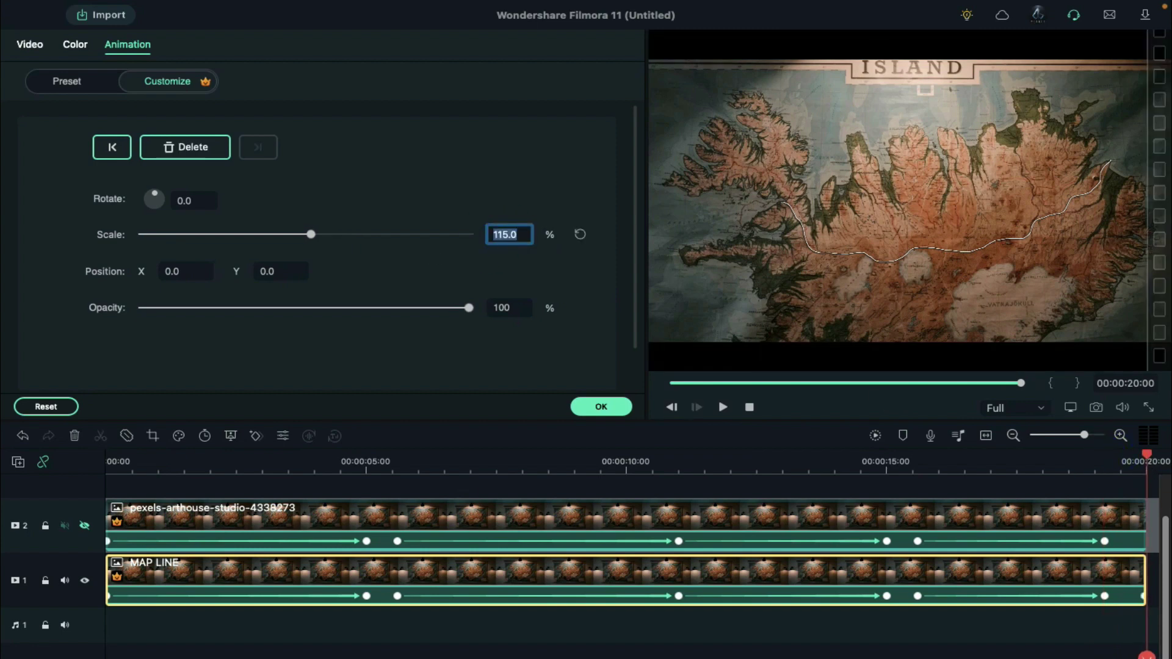
- Set the plain map clip's scale to 115% at 00:00:20:00 as its closing keyframe
left_click(1127, 515)
left_click(1147, 467)
left_click(505, 235)
type("115")
key("Return")
left_click(578, 272)
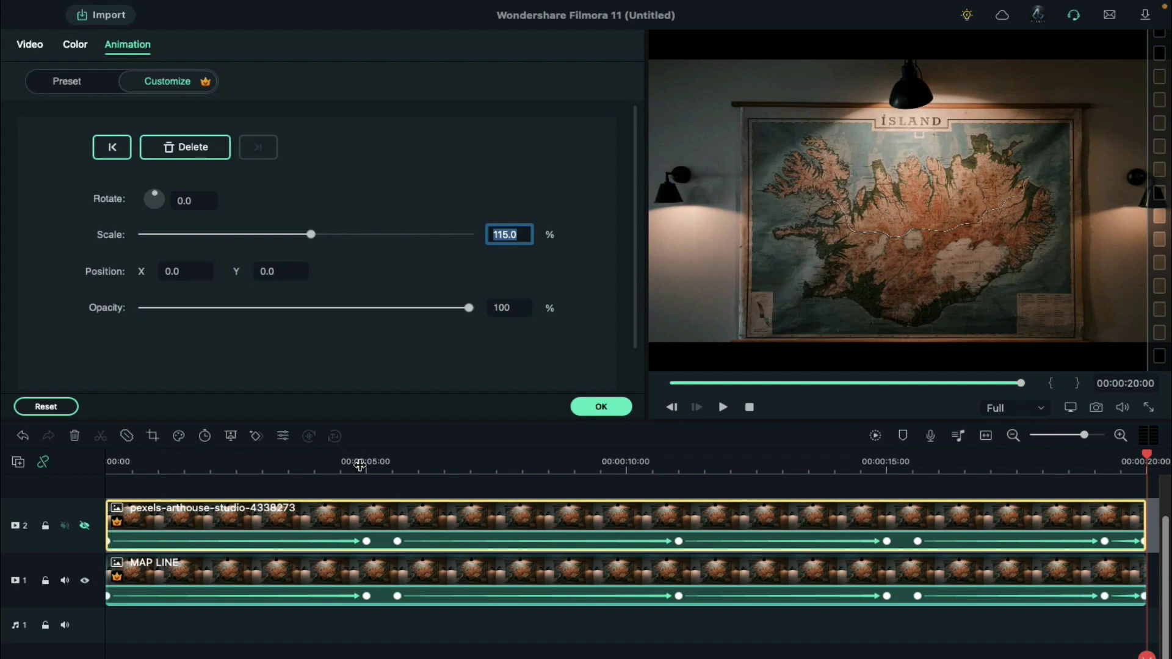
- Make the plain map track visible again and apply an inverted circle mask to its clip at 00:00:05:00
left_click(364, 466)
left_click(85, 527)
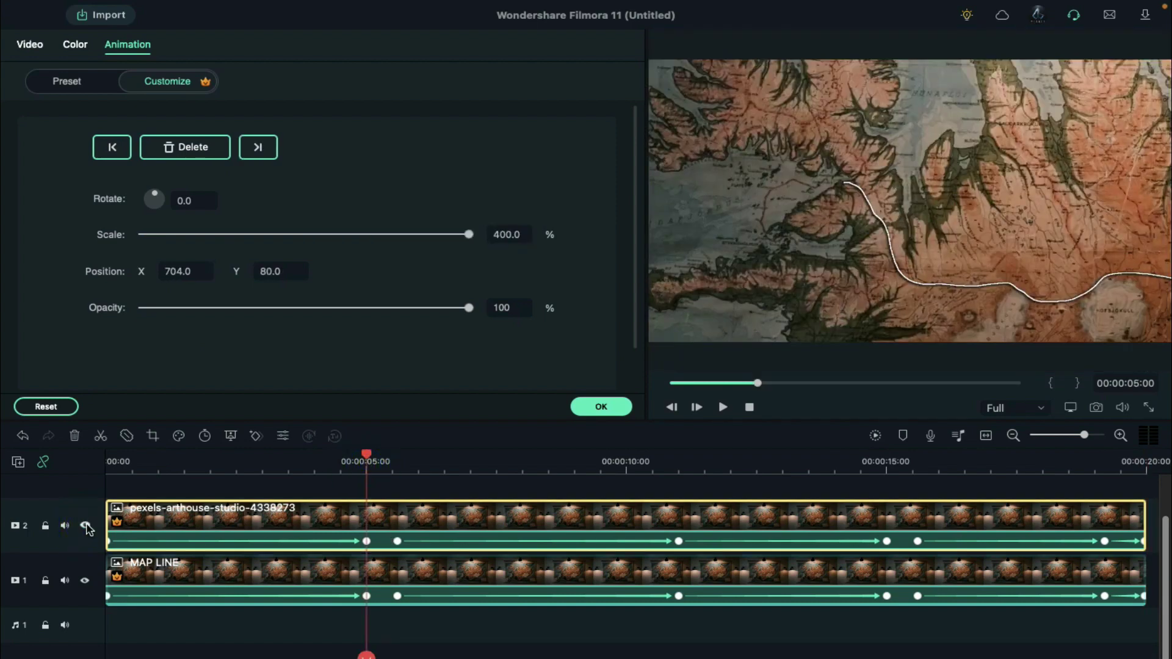
left_click(32, 46)
left_click(142, 78)
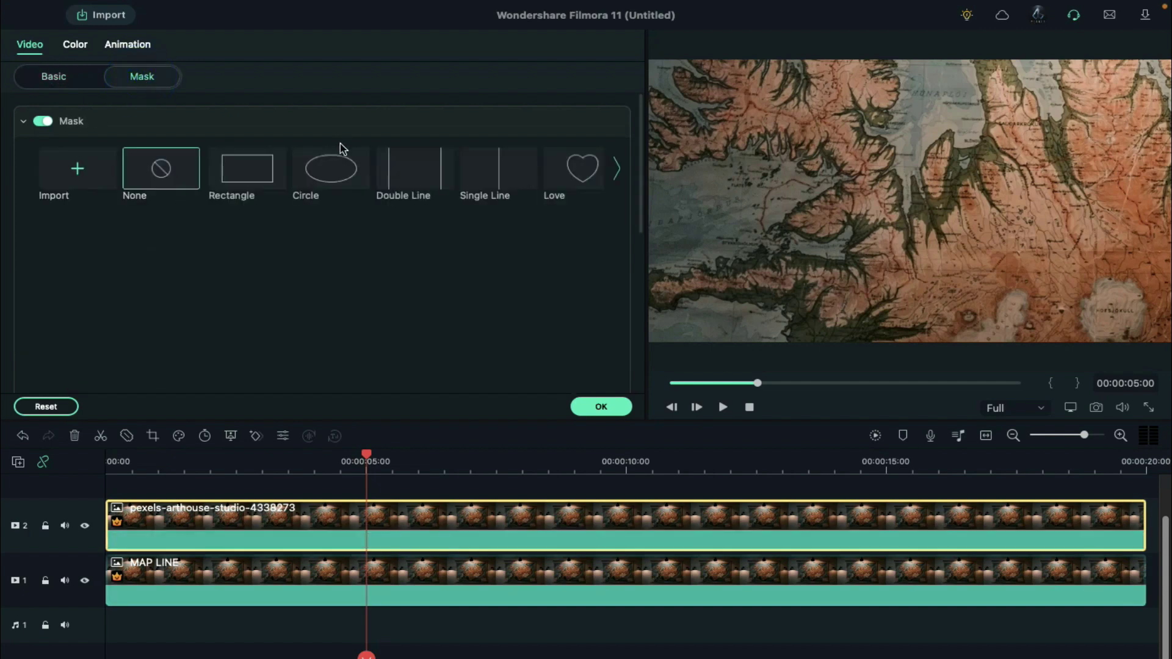
left_click(341, 166)
left_click(138, 275)
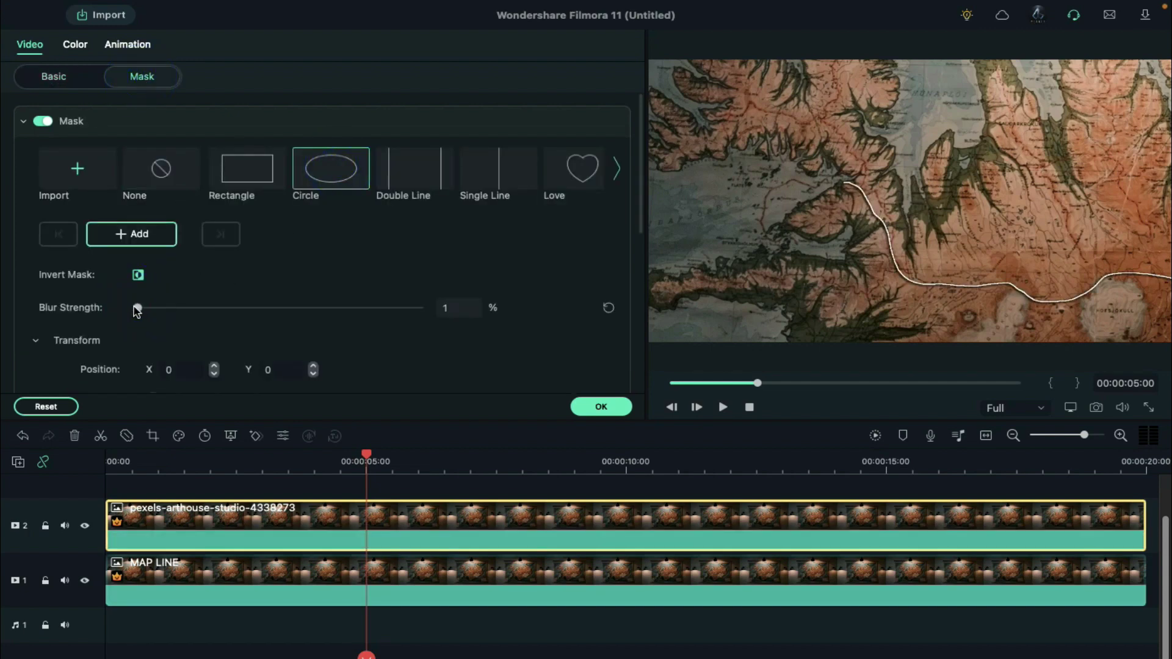
- Set the mask to X -345, scale 35%, horizontal 10% and vertical 10%, and add a mask keyframe at 00:00:05:00
scroll(206, 333, "down", 2)
left_click(182, 327)
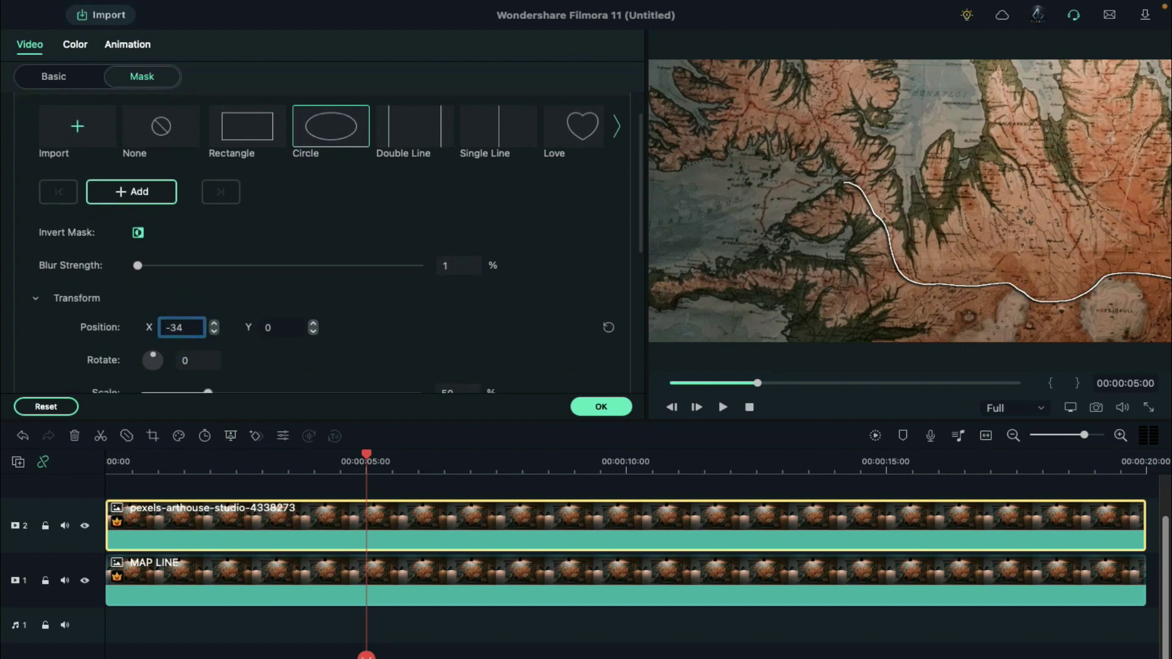
scroll(254, 350, "down", 4)
left_click_drag(207, 315, 188, 318)
left_click_drag(274, 354, 159, 354)
left_click_drag(217, 386, 160, 387)
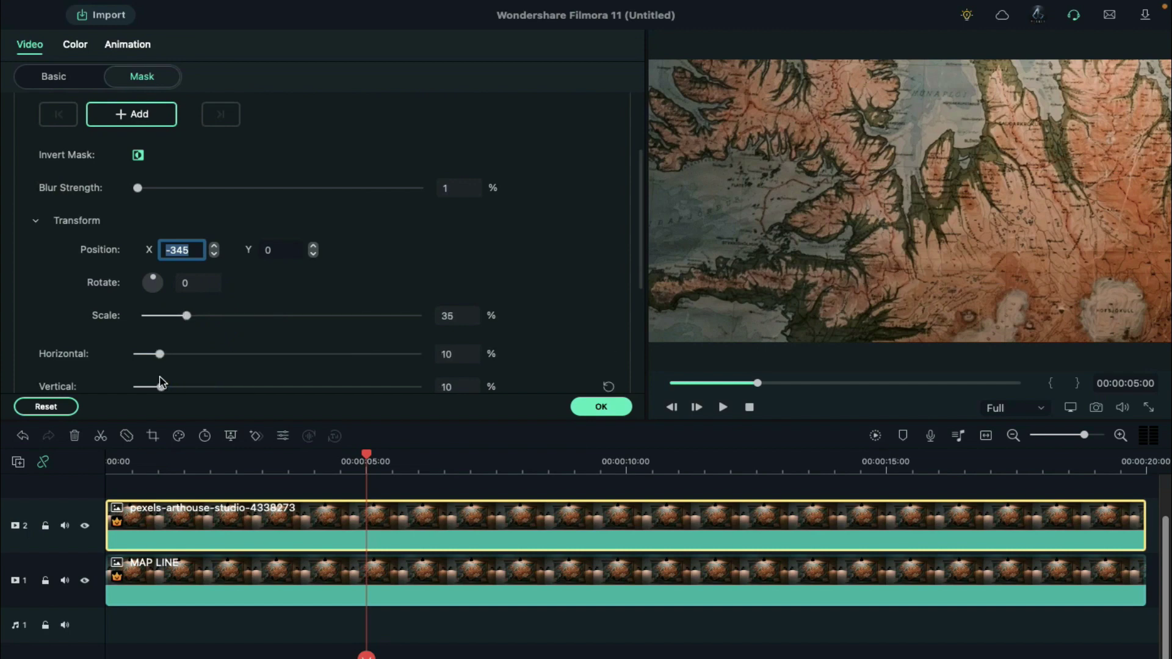
scroll(297, 303, "up", 1)
left_click(152, 120)
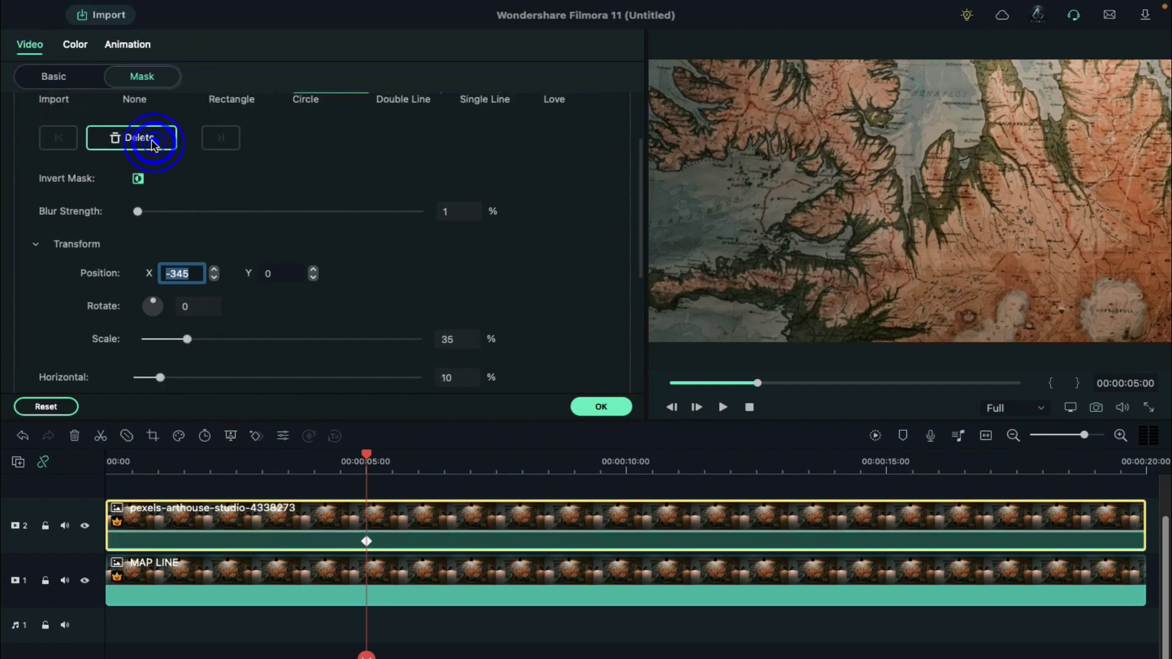
- At 00:00:10:00, keyframe the circle mask at 174% scale and X position -225 to reveal more of the route
left_click_drag(449, 468, 627, 464)
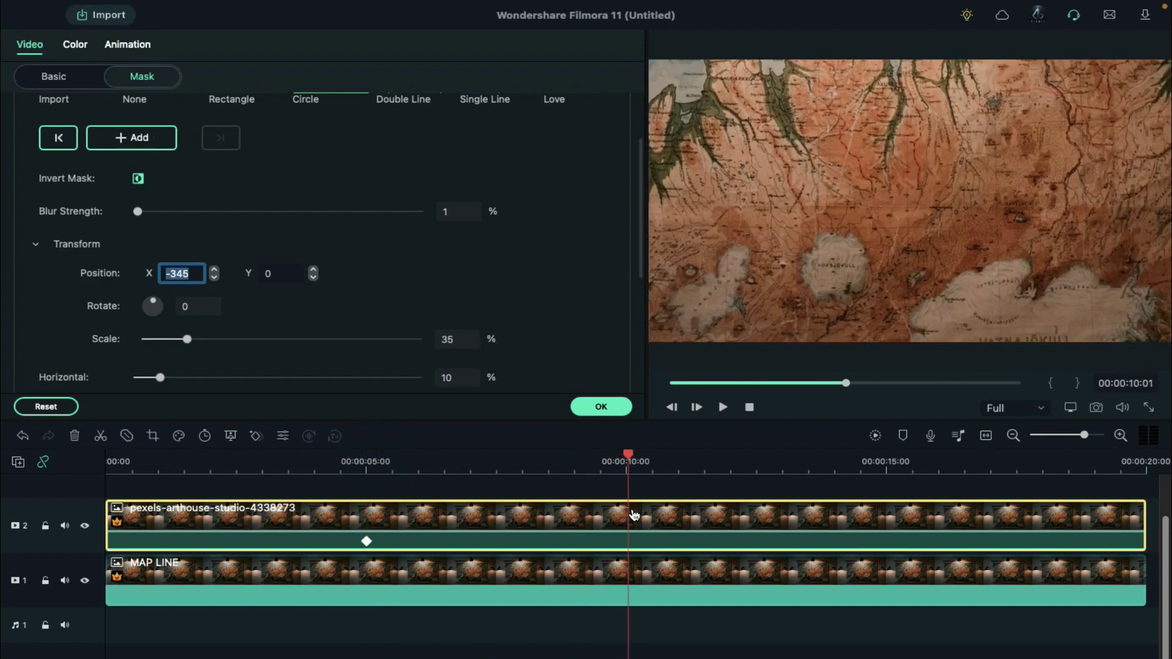
left_click_drag(188, 340, 363, 339)
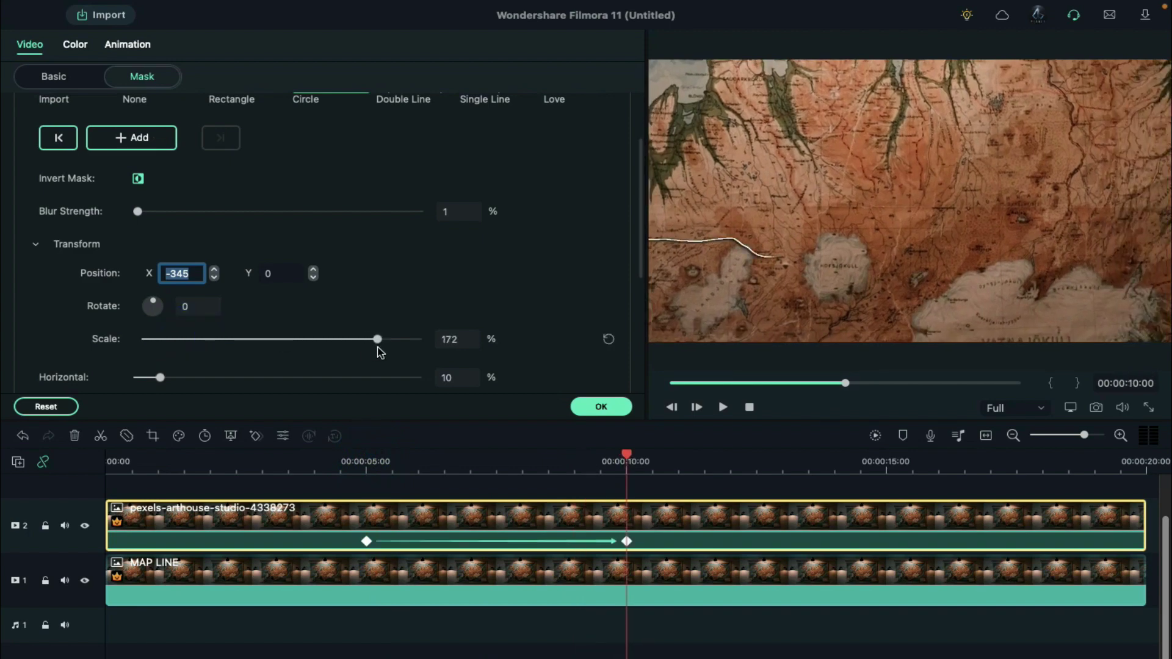
scroll(359, 359, "down", 1)
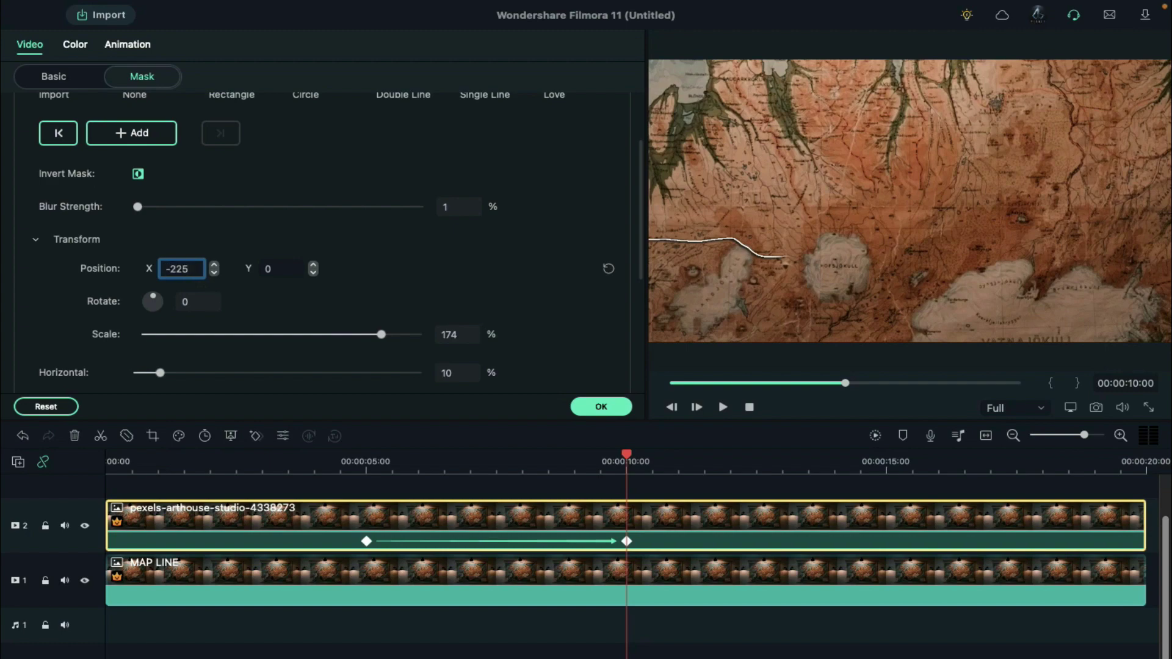
key("Return")
- At 00:00:15:00, keyframe the circle mask at 200% scale and X position 70, and accept the mask settings
scroll(671, 549, "right", 3)
scroll(672, 550, "down", 1)
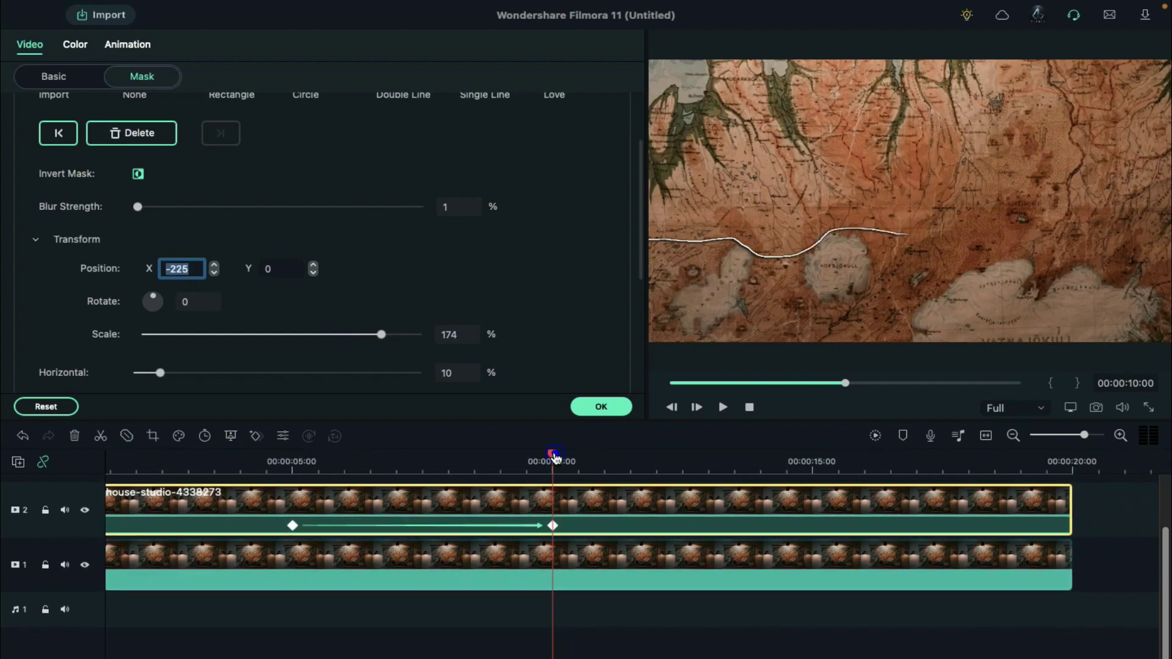
left_click(813, 499)
left_click_drag(381, 336, 455, 346)
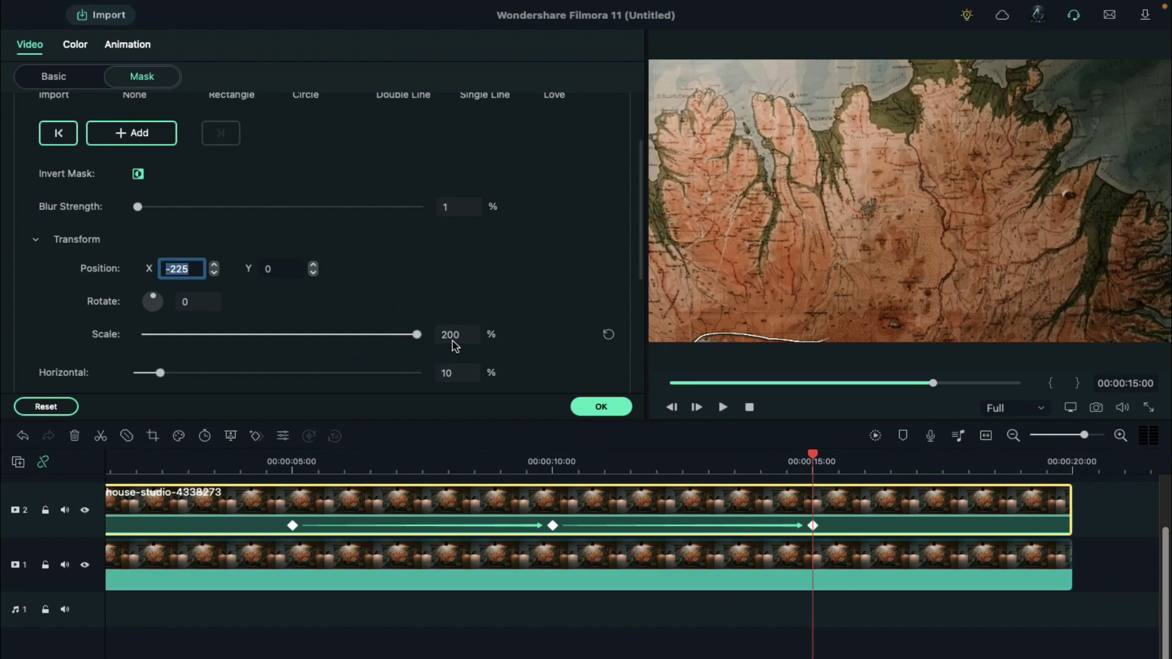
type("70")
key("Return")
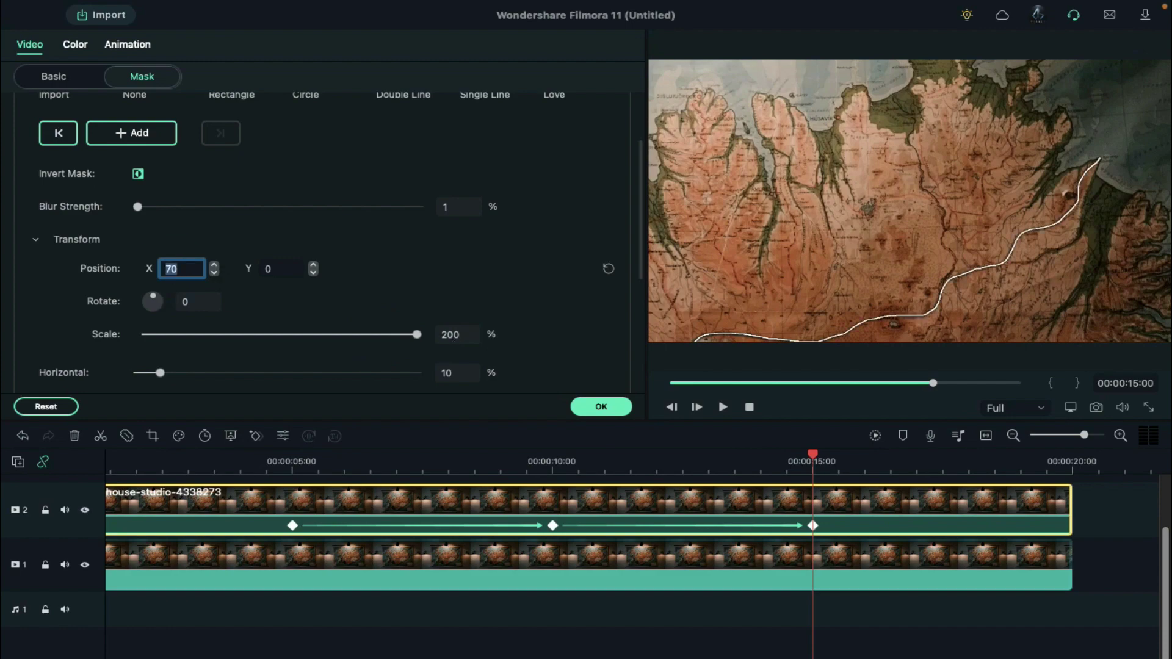
left_click(601, 406)
- Place the mp pin image on a new track above both maps, starting at 00:00:04:15
left_click(985, 436)
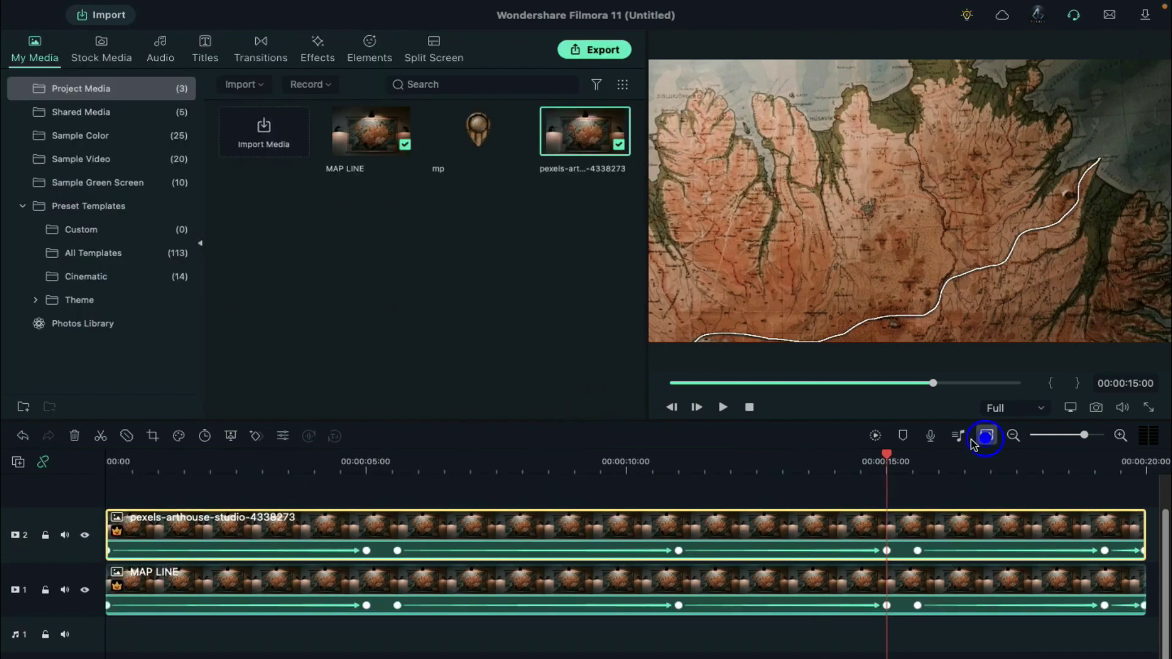
left_click_drag(358, 468, 345, 464)
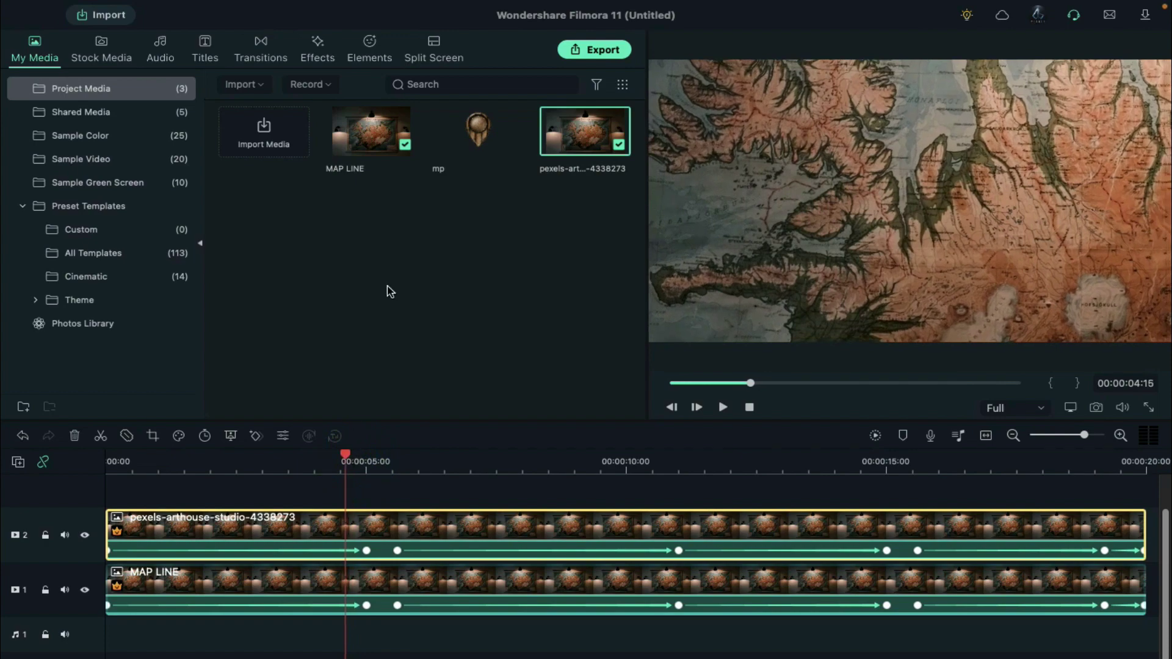
left_click_drag(473, 135, 366, 492)
- Apply the Darken preset from Advanced Color Tuning to the mp pin clip
double_click(366, 491)
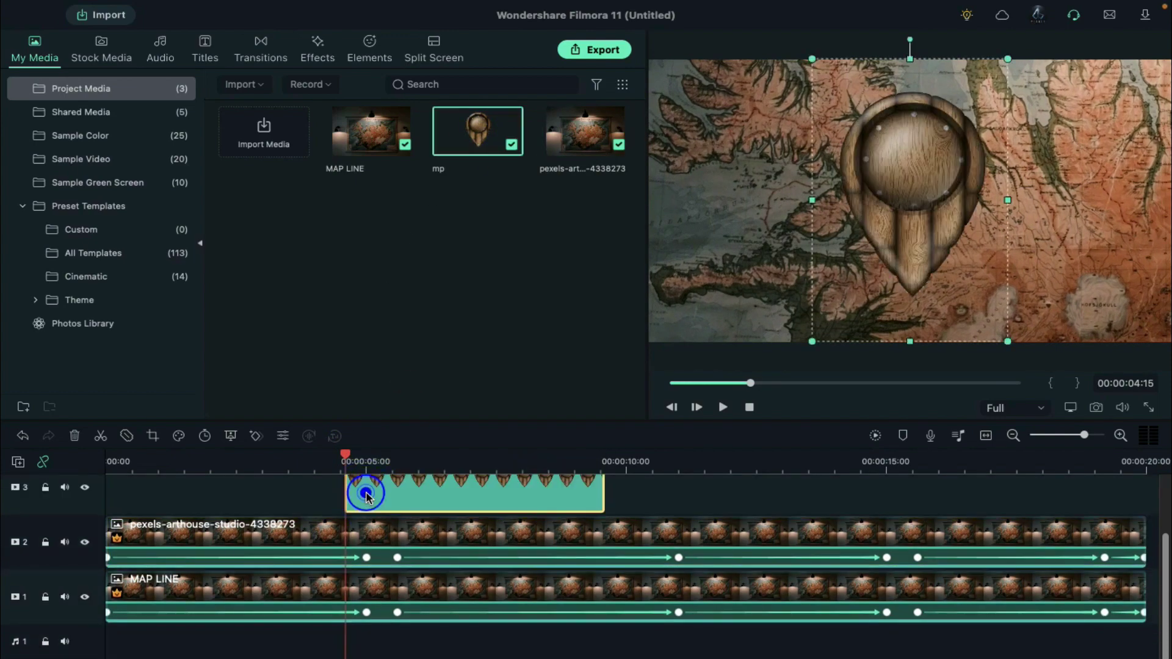
left_click(80, 47)
left_click(515, 406)
scroll(314, 450, "down", 8)
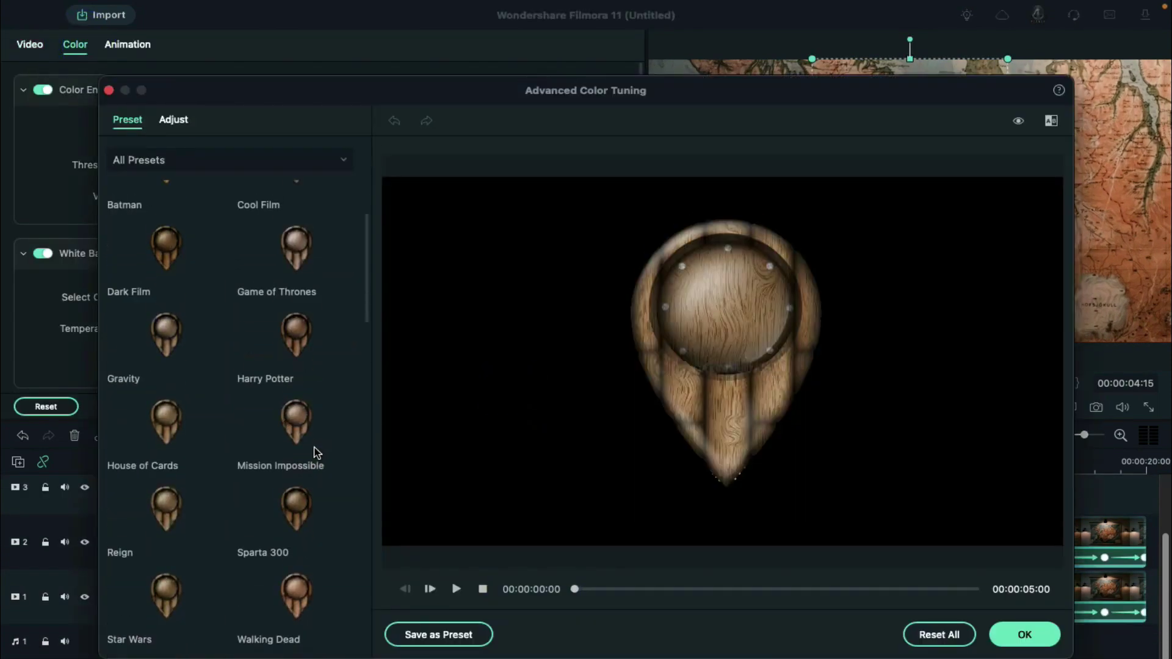
scroll(316, 451, "down", 5)
left_click(298, 506)
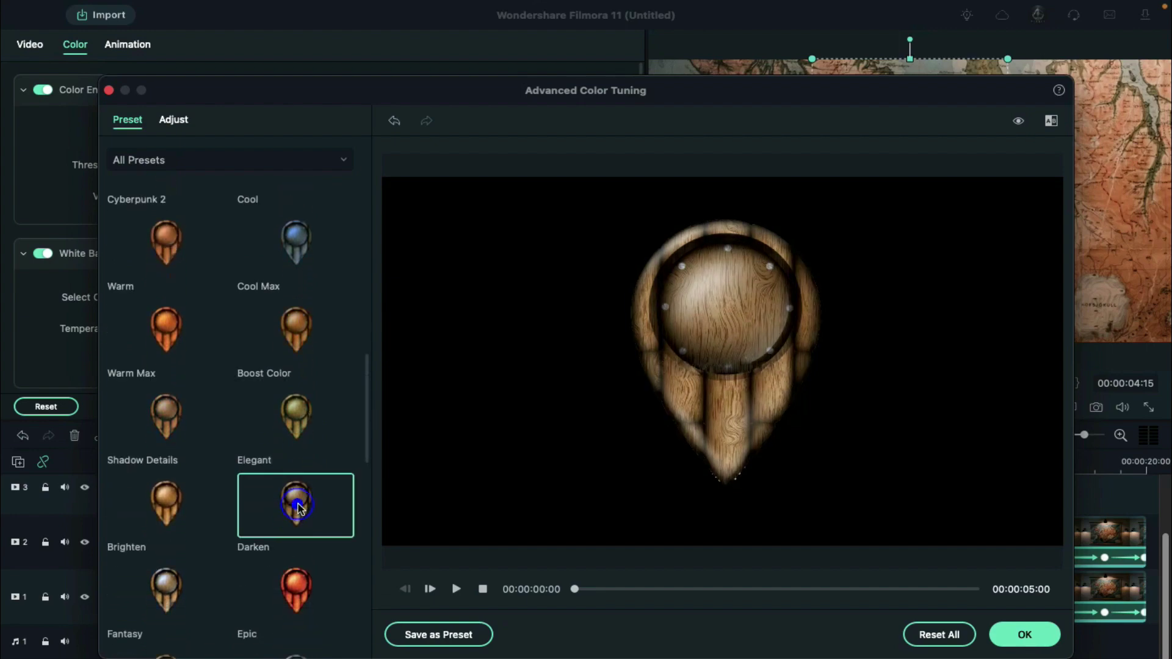
left_click(1013, 632)
- Apply the same Darken color tuning preset to the plain map clip and the MAP LINE clip
left_click(515, 406)
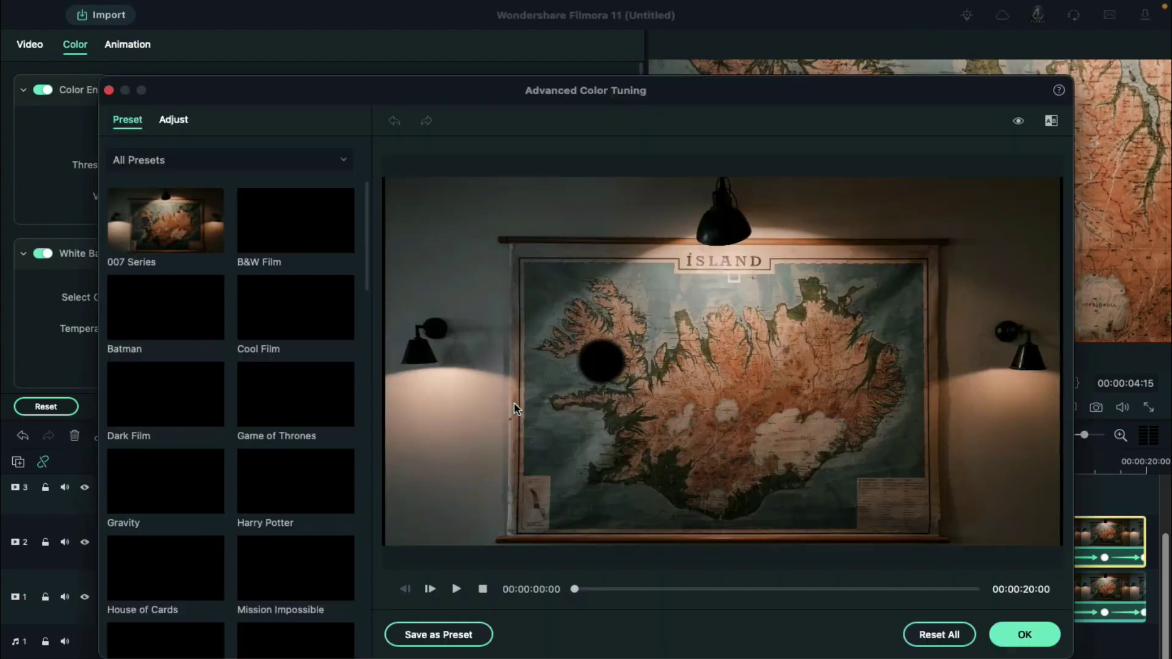
scroll(309, 433, "down", 13)
left_click(308, 433)
left_click(1031, 628)
left_click(514, 596)
left_click(514, 405)
scroll(300, 433, "down", 8)
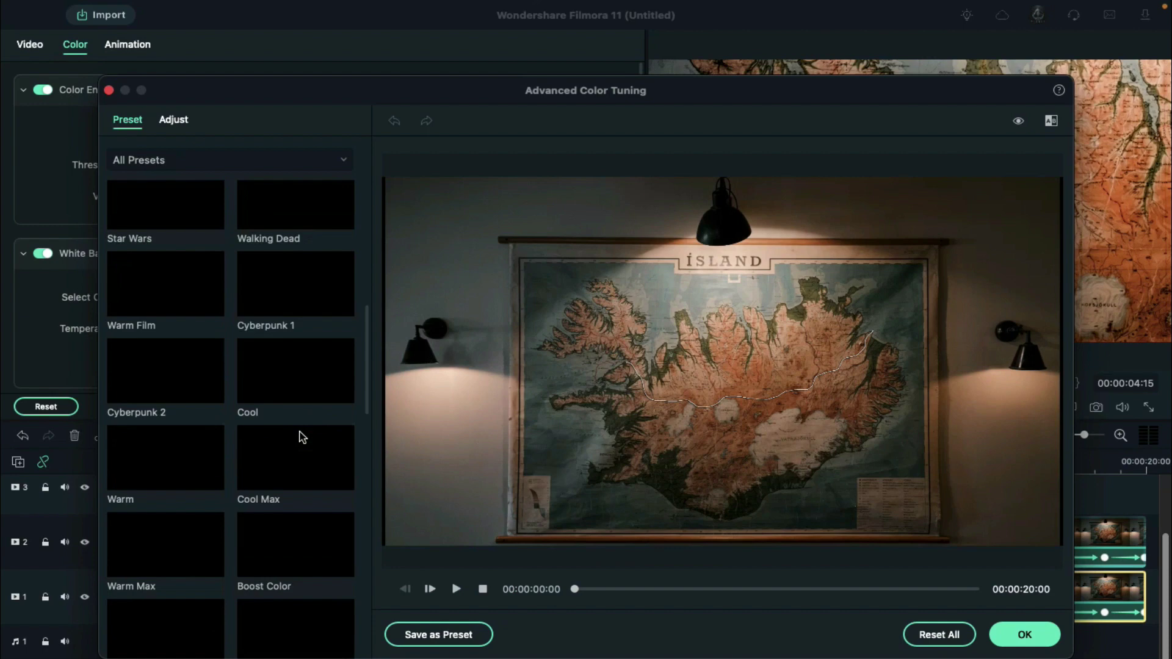
scroll(300, 437, "down", 4)
left_click(296, 495)
left_click(1025, 635)
- Give the mp pin clip a black drop shadow with distance 7 and blur 12, cast diagonally down to the right
left_click(497, 489)
left_click(30, 44)
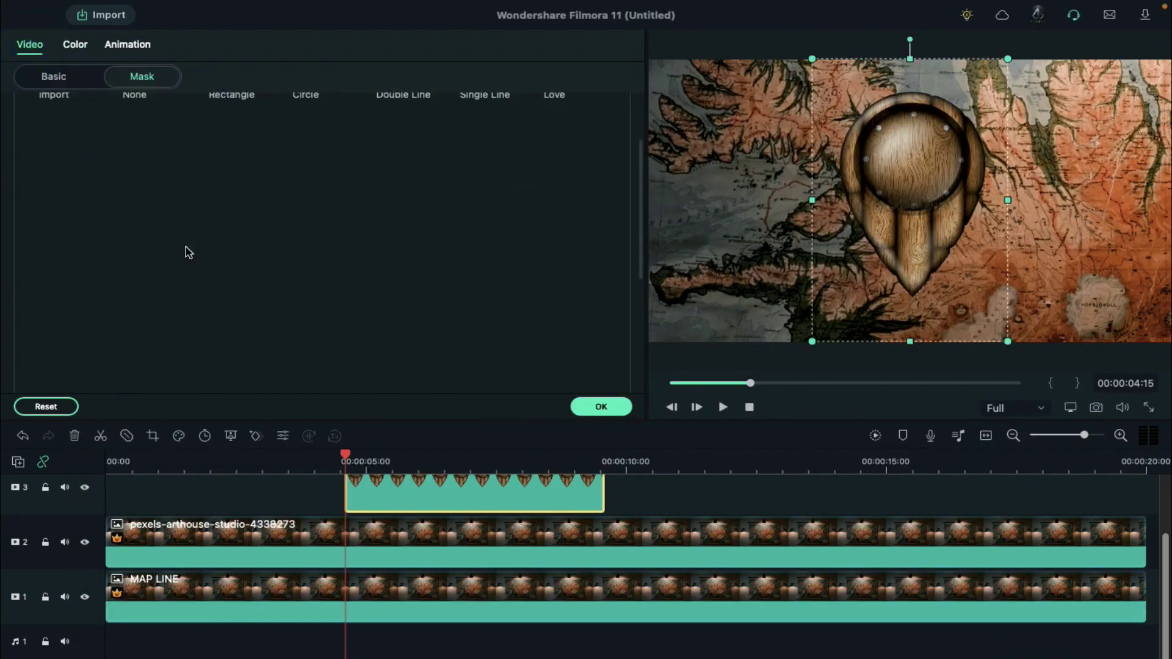
left_click(58, 76)
scroll(224, 316, "down", 10)
left_click(41, 172)
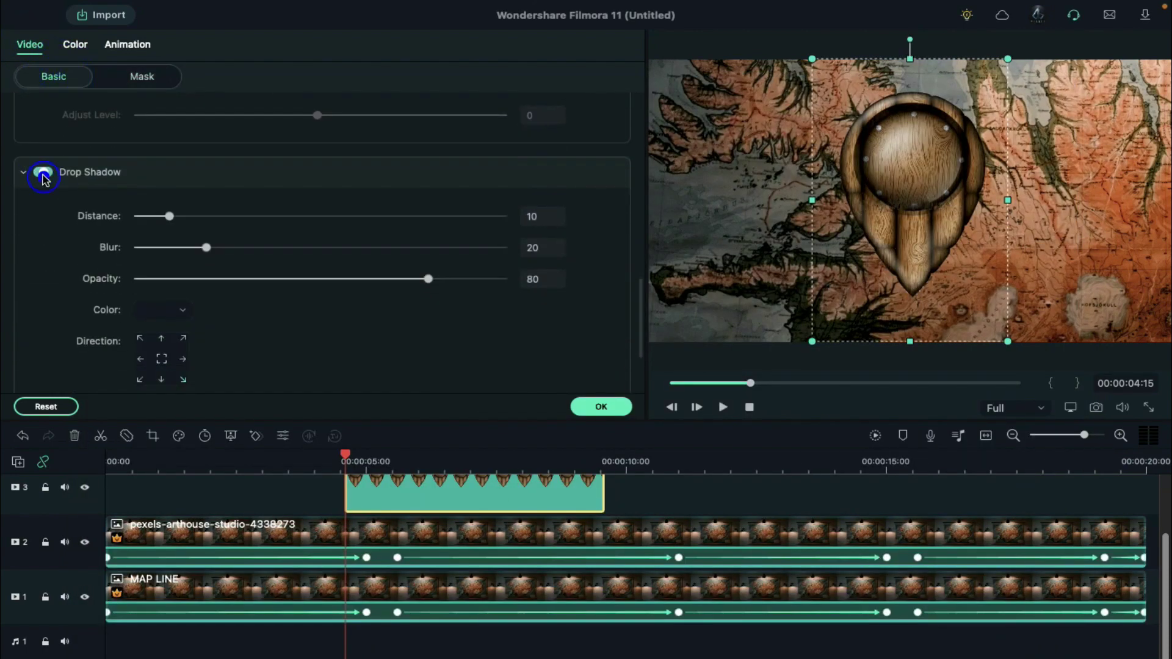
left_click(162, 379)
left_click(165, 309)
left_click_drag(280, 555, 307, 556)
left_click(143, 328)
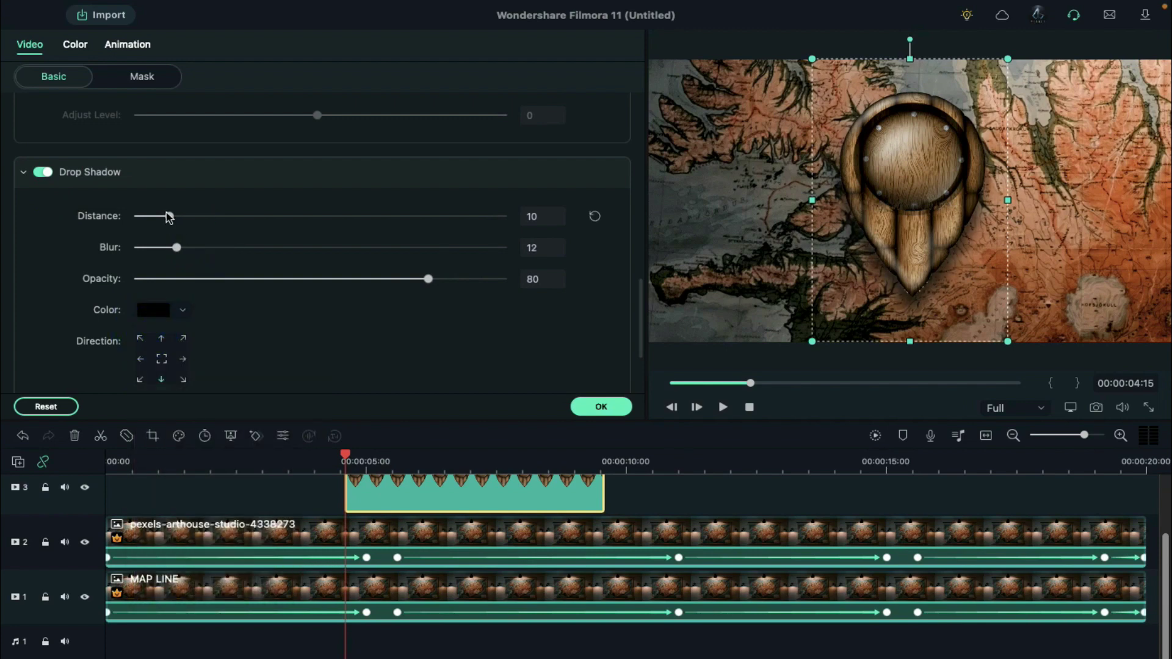
left_click_drag(170, 217, 154, 218)
left_click(184, 380)
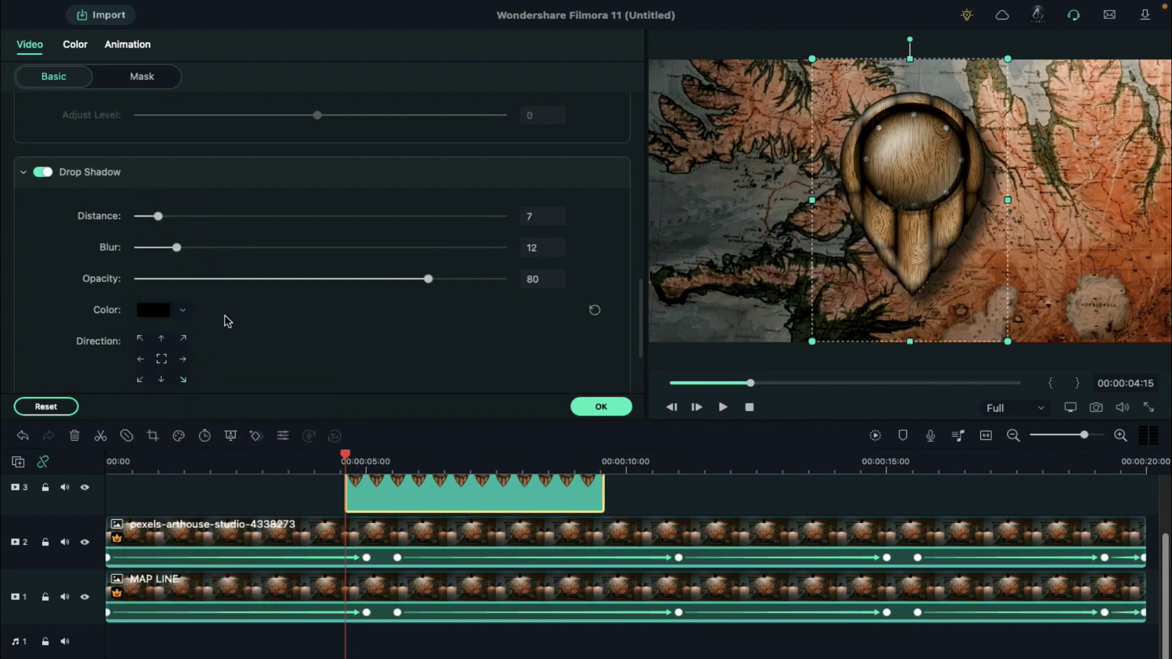
left_click(594, 406)
- Copy the effects of the mp pin clip
right_click(470, 493)
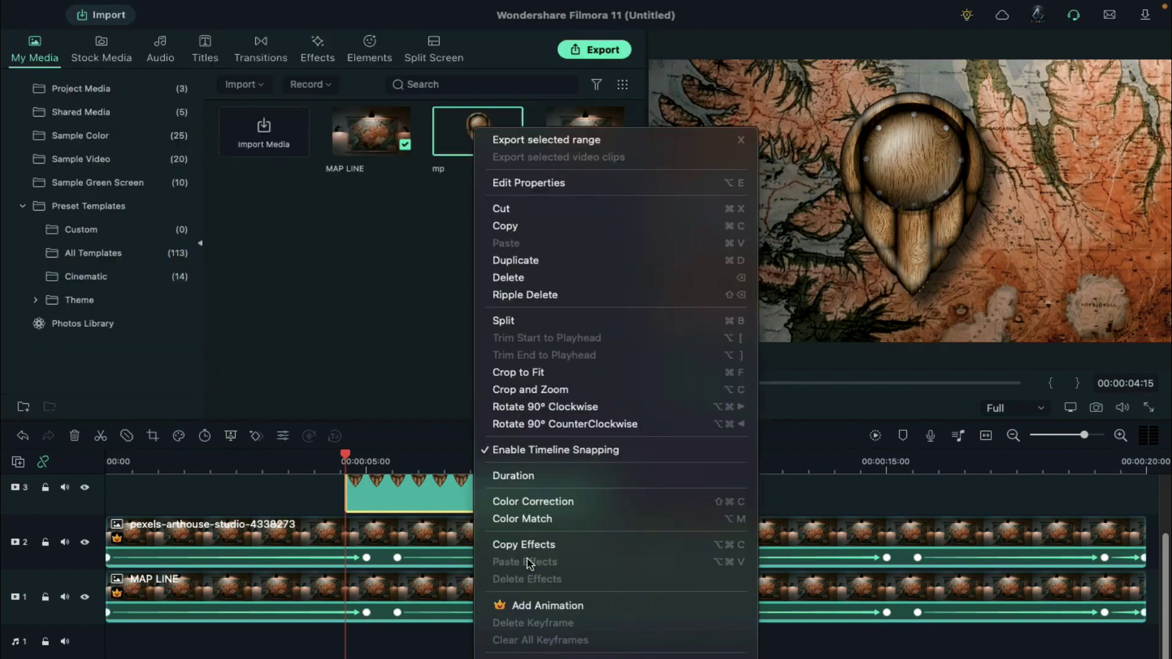
left_click(523, 553)
- Keyframe the pin at 00:00:04:15 with about 12.2% scale at X -251, Y 105, on the start of the route
double_click(447, 487)
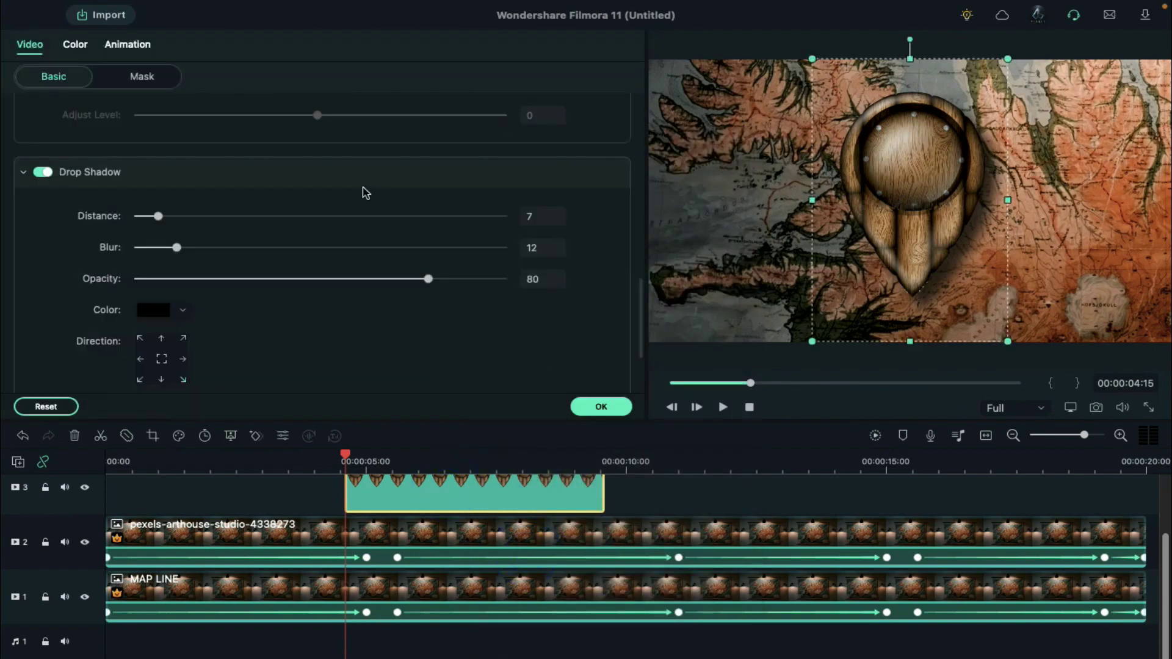
left_click(137, 44)
left_click_drag(302, 235, 197, 235)
left_click_drag(262, 272, 428, 289)
left_click_drag(197, 235, 3, 267)
left_click_drag(262, 272, 168, 256)
mouse_move(345, 455)
left_mouse_down()
mouse_move(381, 466)
mouse_move(350, 470)
left_mouse_up()
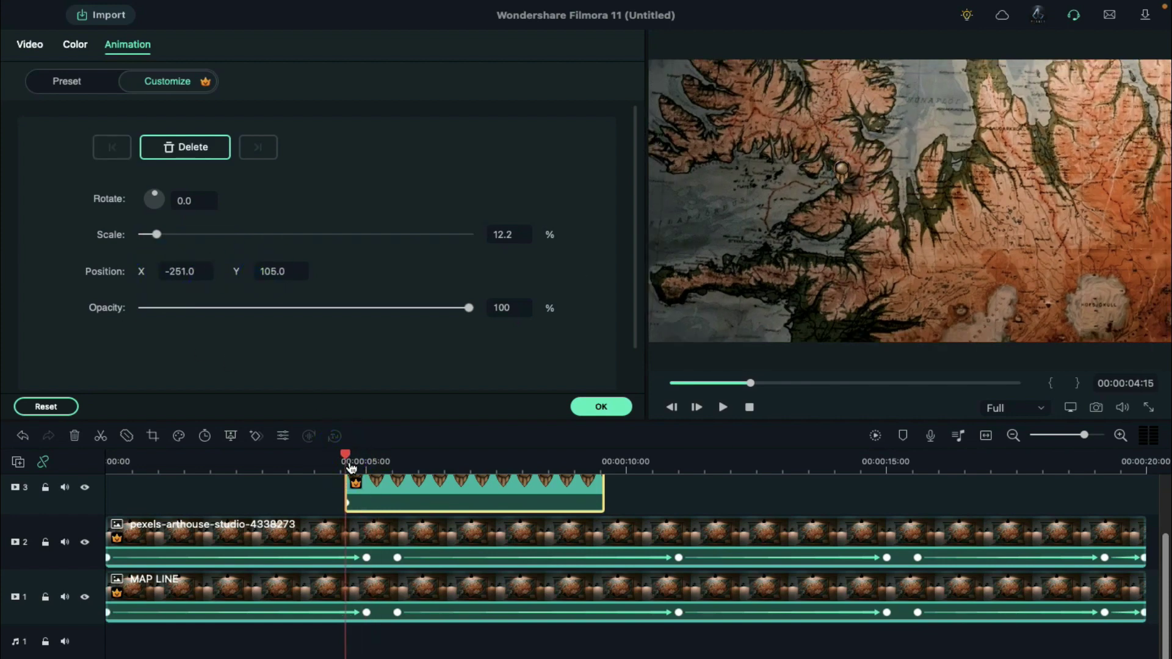
- Change the pin's starting keyframe to 0% scale and Y position 95
left_click_drag(265, 273, 270, 274)
left_click_drag(157, 235, 104, 239)
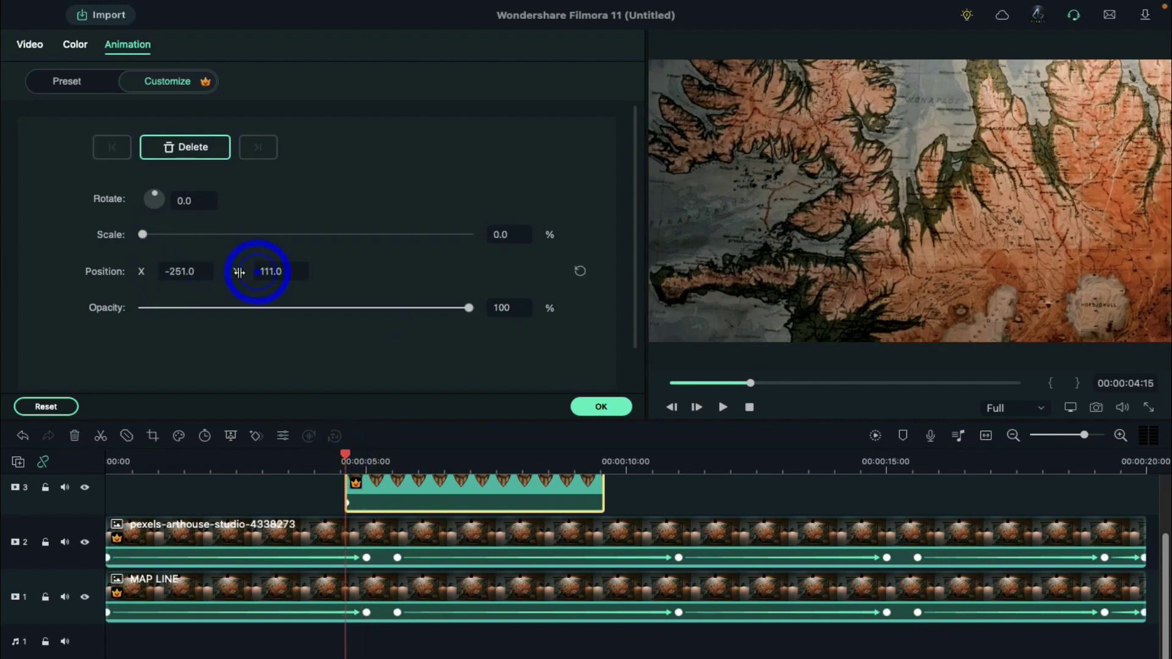
left_click_drag(239, 273, 232, 273)
- Keyframe the pin at 25% scale and Y 157 at 00:00:04:20, and at 15% scale and Y 129 at 00:00:05:00
left_click(394, 480)
key("Right")
key("Right")
key("Right")
key("Right")
key("Right")
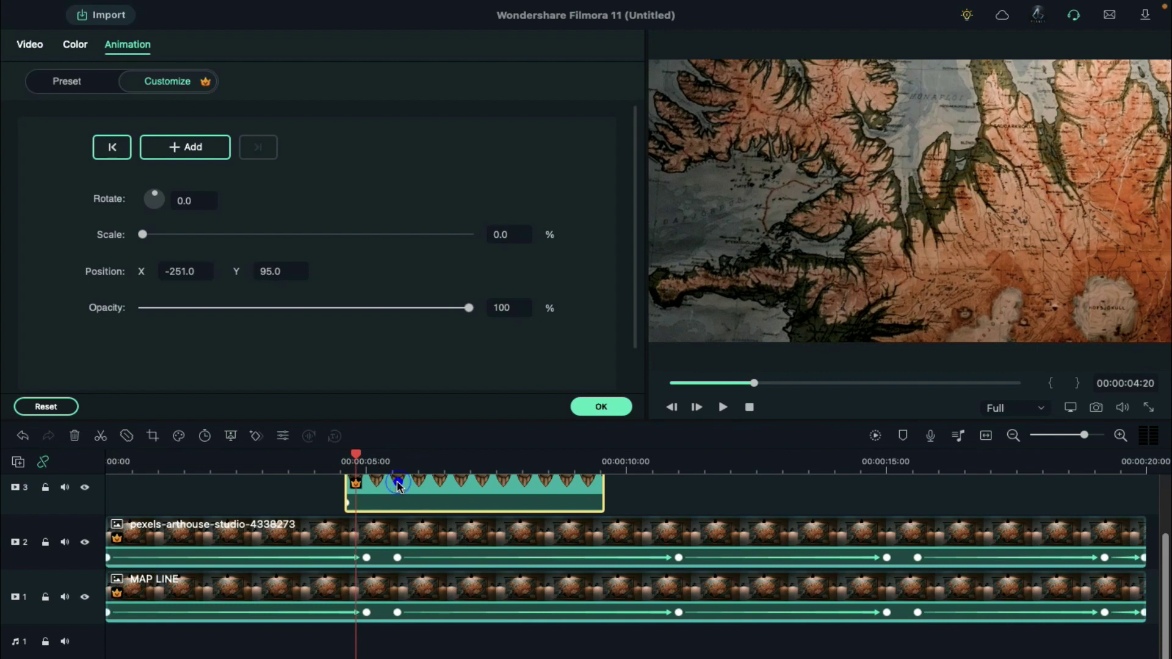
left_click(508, 234)
type("24")
key("Return")
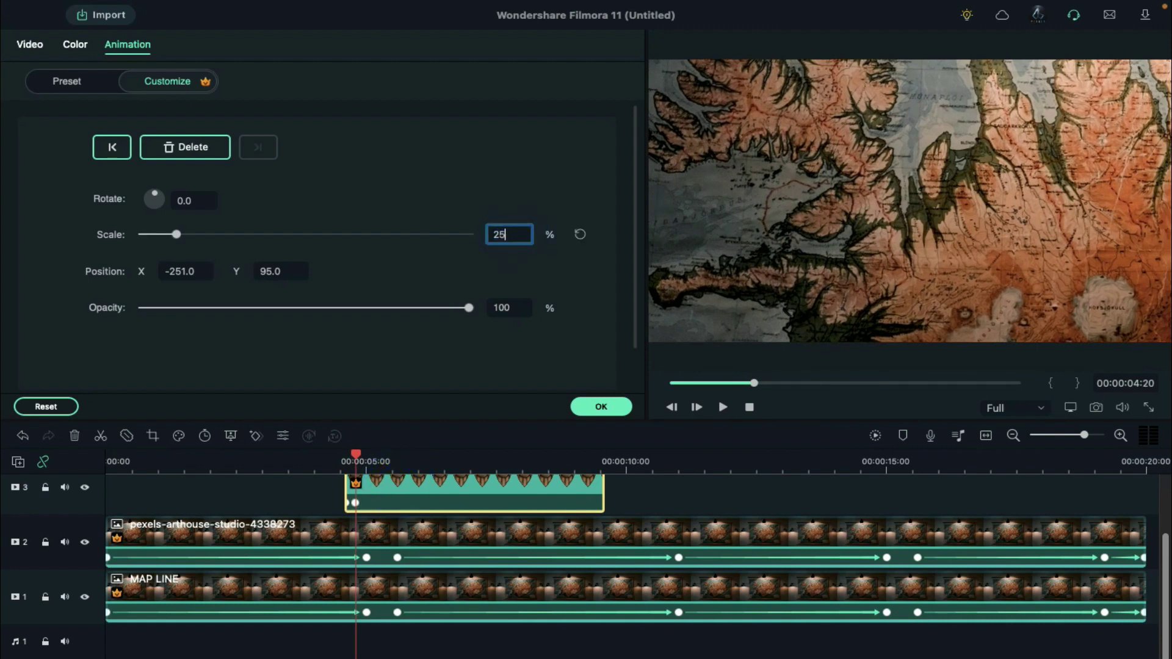
key("Return")
left_click_drag(259, 270, 300, 279)
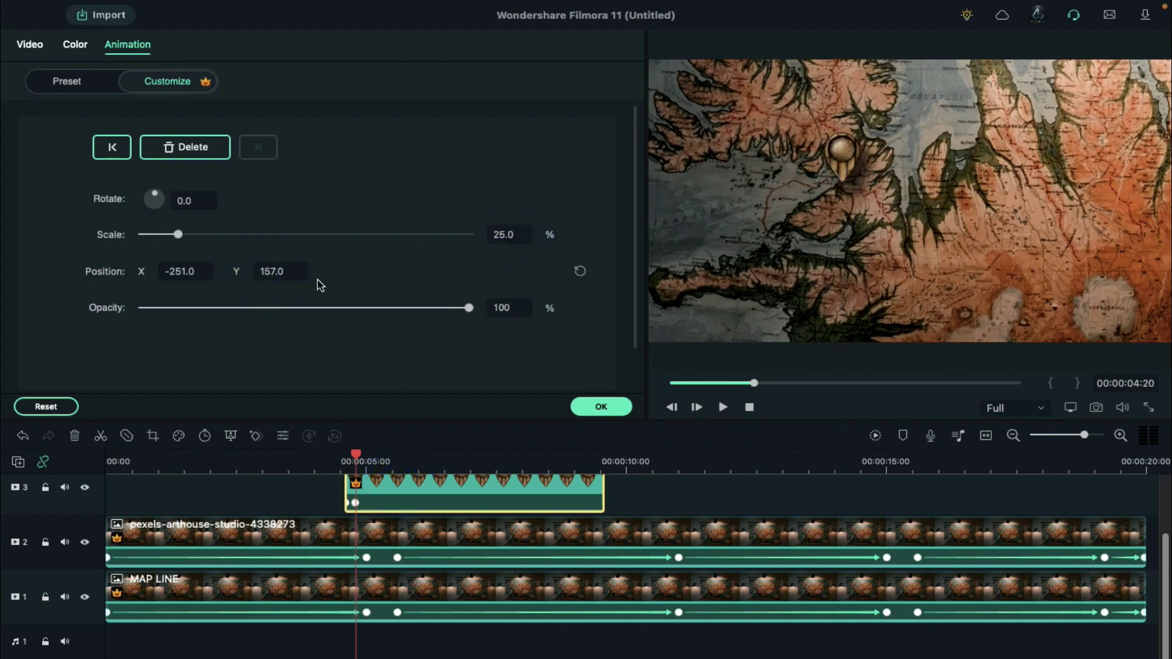
left_click(389, 499)
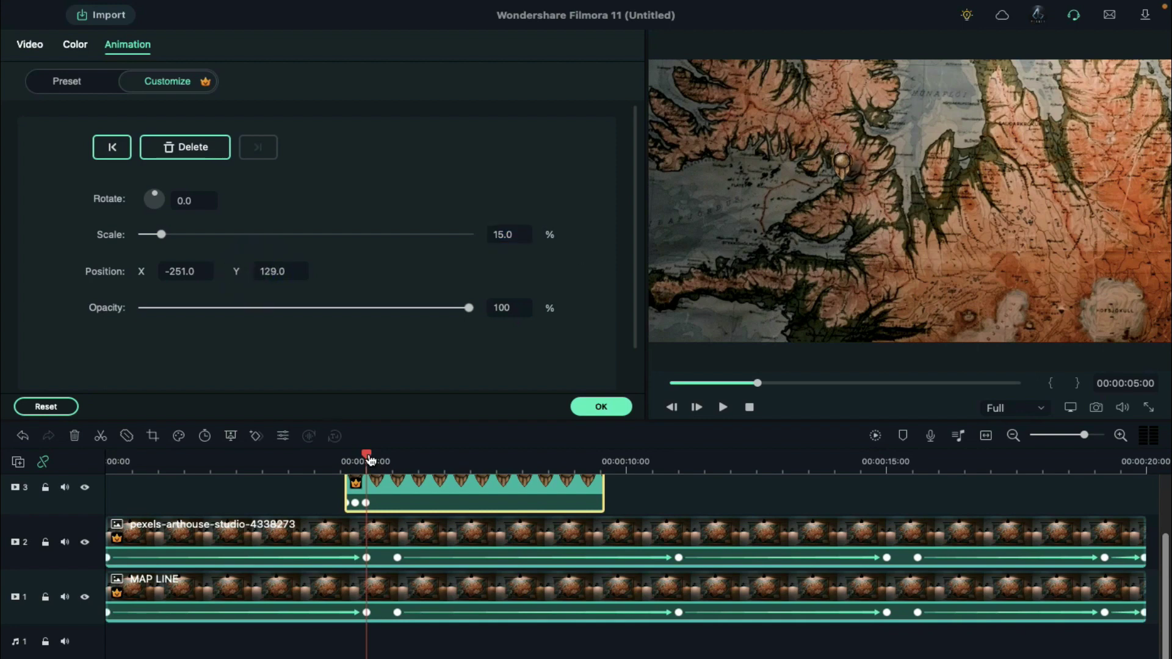
- Keyframe the pin to follow the route start: X -844, Y 233 at 00:00:08:05, and X -973 at 00:00:08:17
left_click_drag(398, 458, 535, 472)
left_click_drag(170, 271, 3, 247)
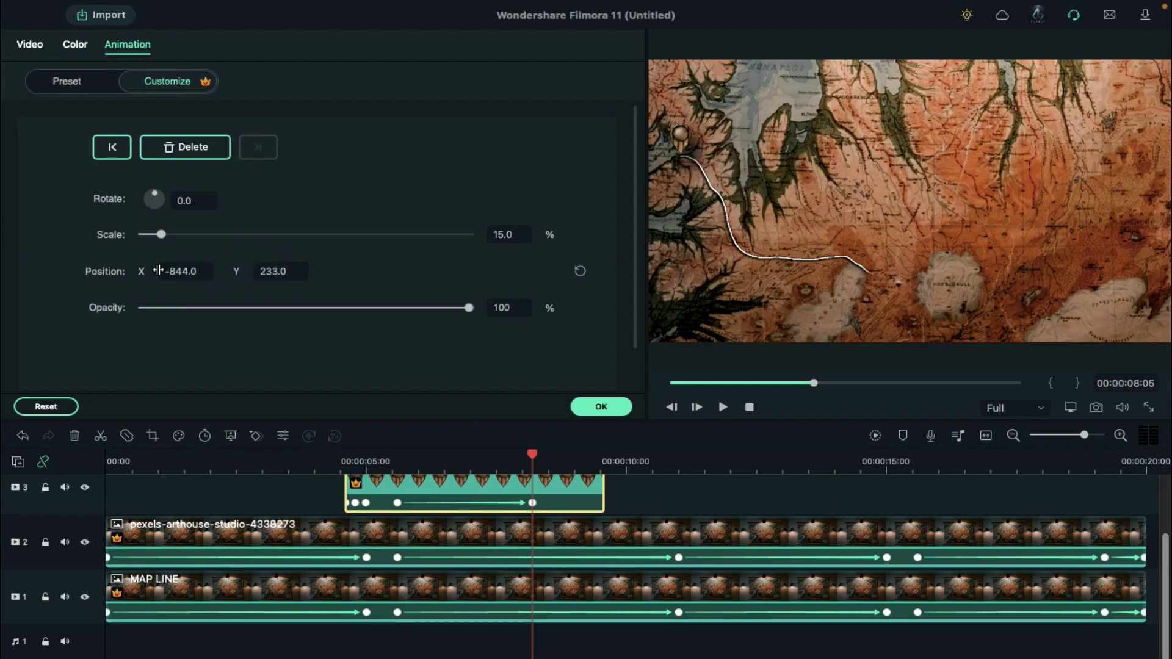
left_click_drag(532, 460, 558, 460)
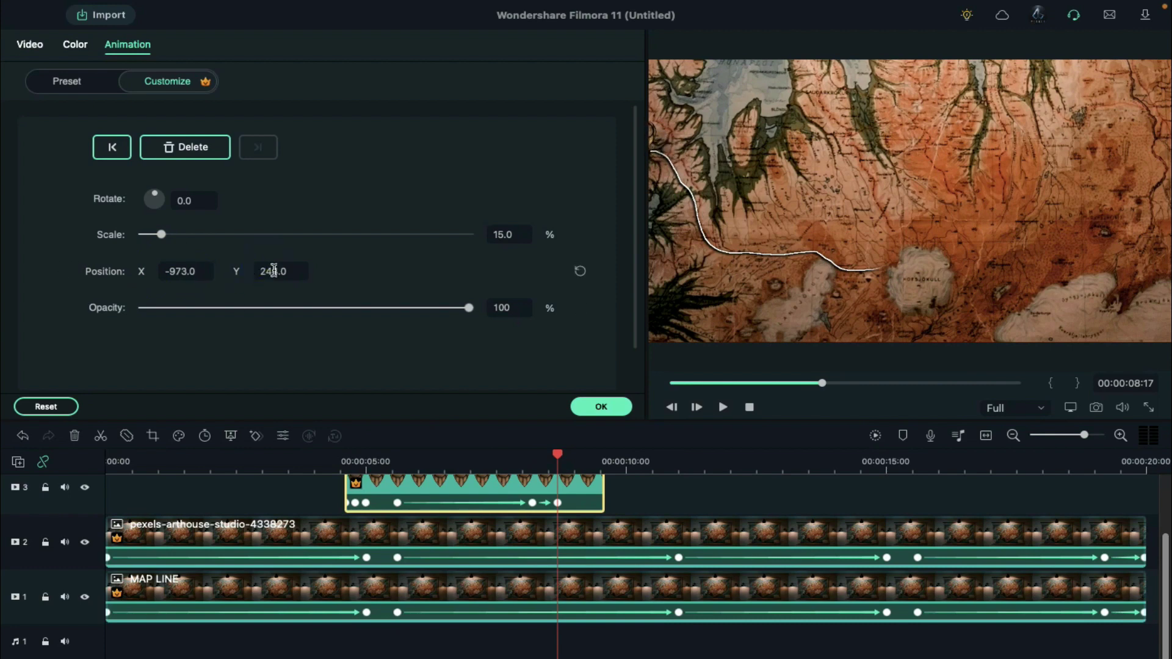
- Keyframe the first pin at 00:00:08:21 with position X -1002, Y 259
left_click_drag(566, 456, 566, 458)
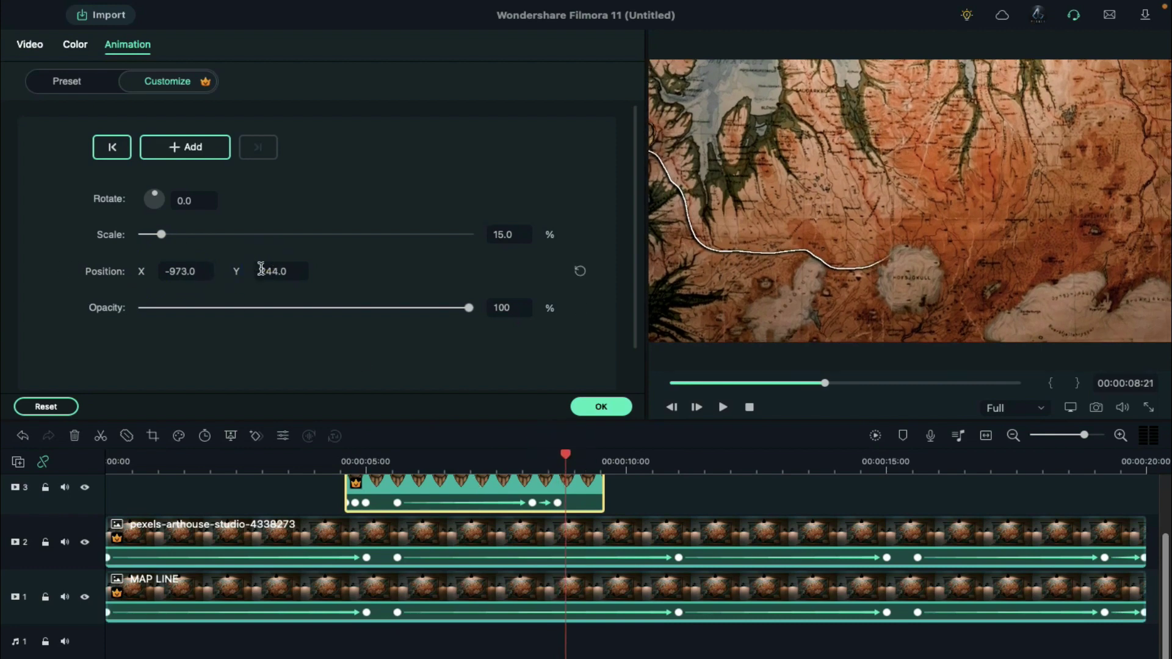
scroll(565, 456, "right", 5)
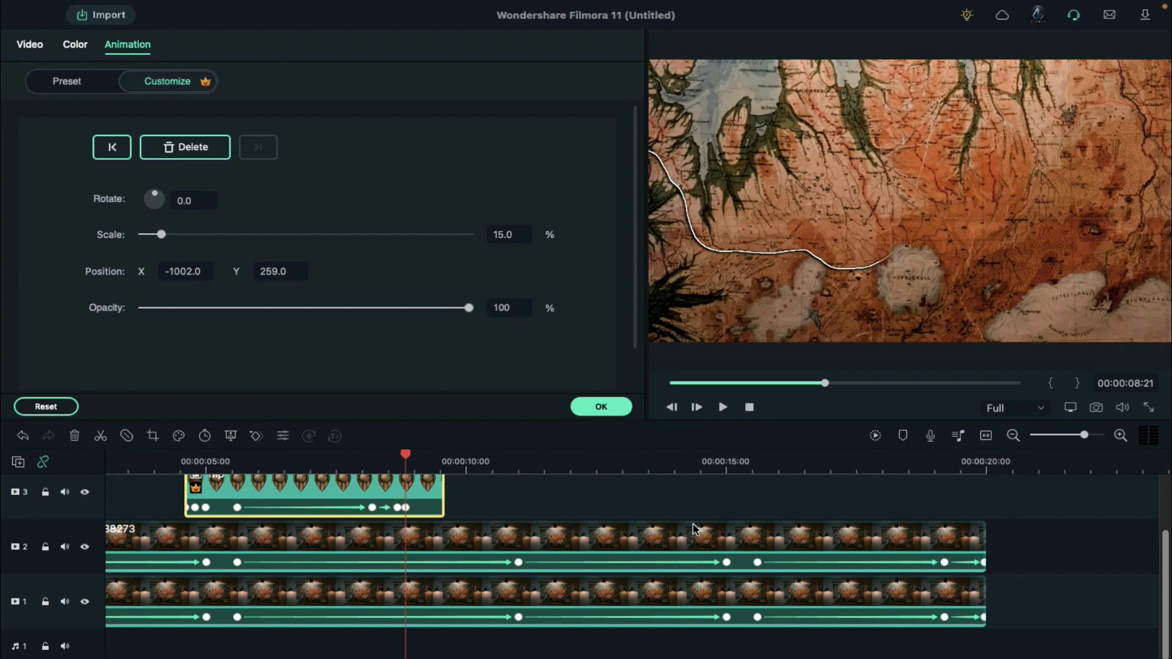
- Add a second mp pin clip on track 3 at 00:00:14:15 and extend it to the end of the map clips
left_click(706, 458)
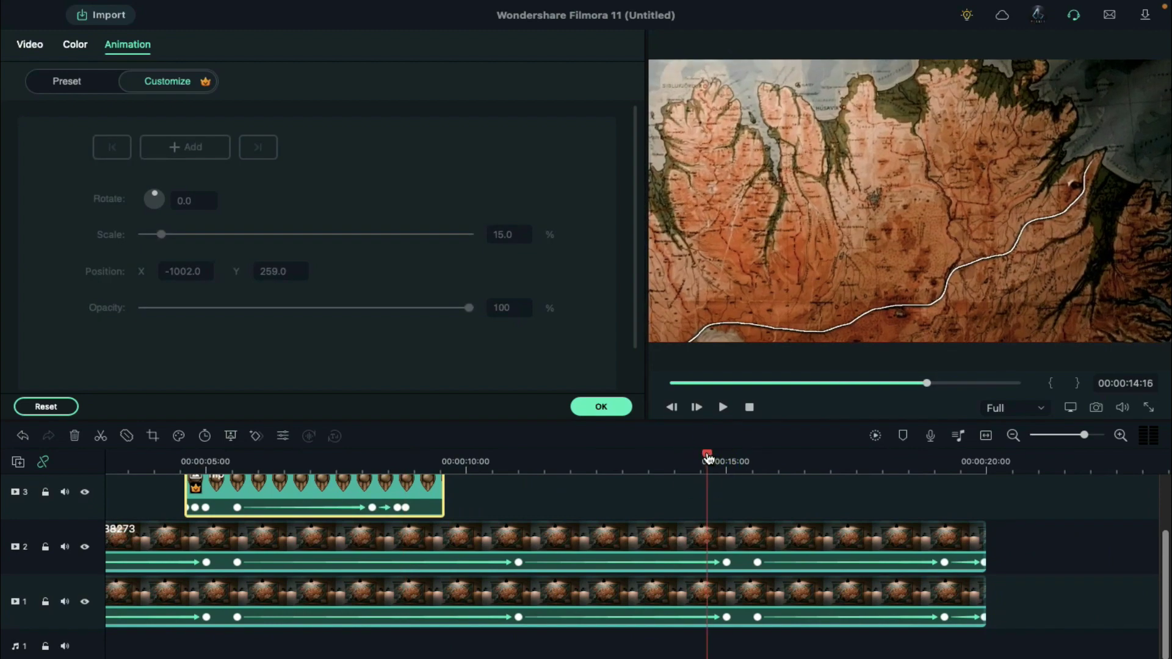
left_click(601, 406)
left_click_drag(478, 131, 706, 492)
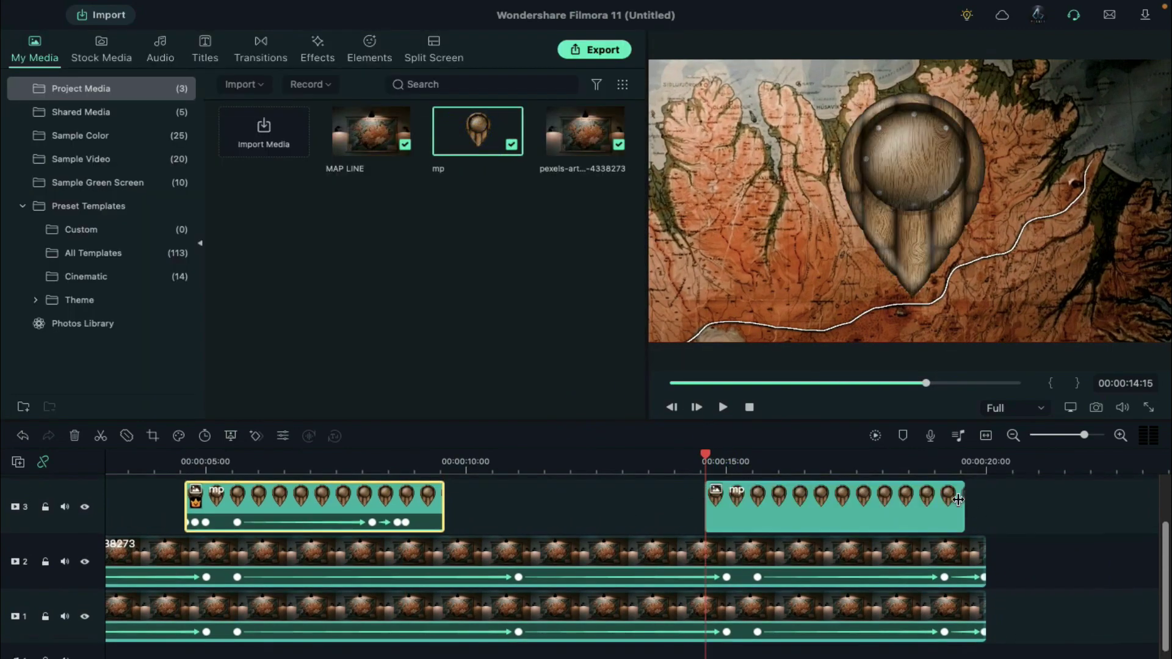
- Keyframe the second pin's start at 00:00:14:15 with 0% scale at X 722, Y 215, on the end of the route
right_click(764, 507)
left_click(808, 556)
left_click_drag(304, 235, 156, 236)
double_click(258, 272)
type("189")
key("Return")
double_click(163, 270)
type("722")
key("Return")
left_click(725, 544)
left_click_drag(303, 281, 267, 274)
left_click(739, 506)
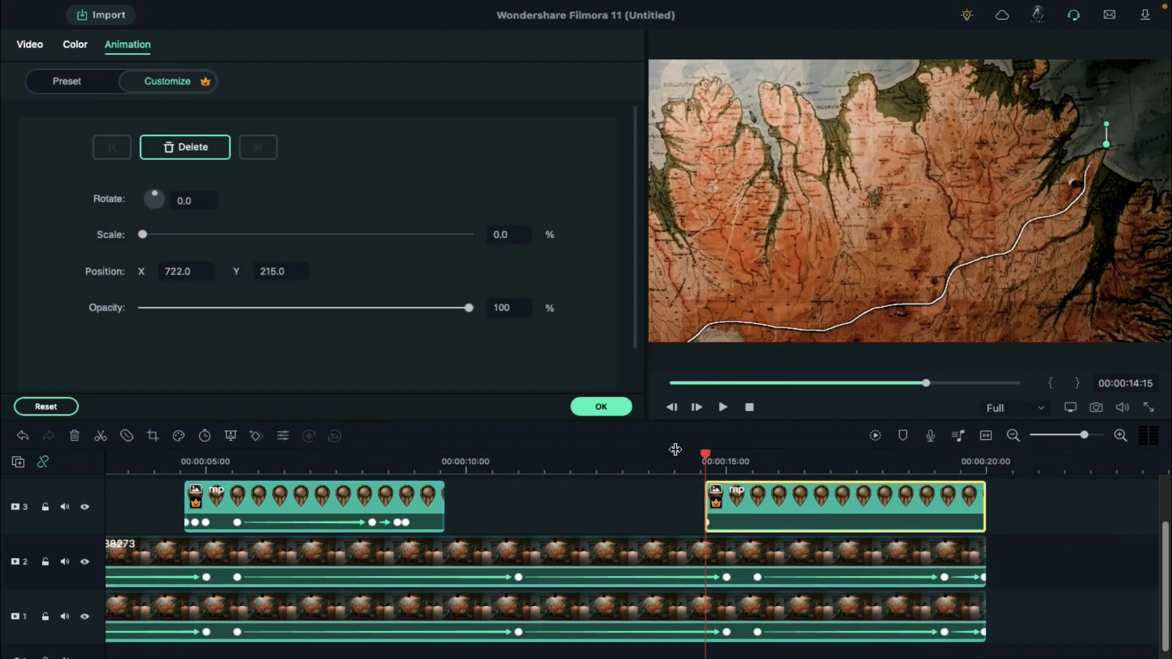
- Keyframe the second pin at 00:00:14:20 with 25% scale at X 710, Y 274
key("Right")
key("Right")
key("Right")
key("Right")
key("Right")
type("25")
key("Return")
left_click_drag(280, 273, 326, 282)
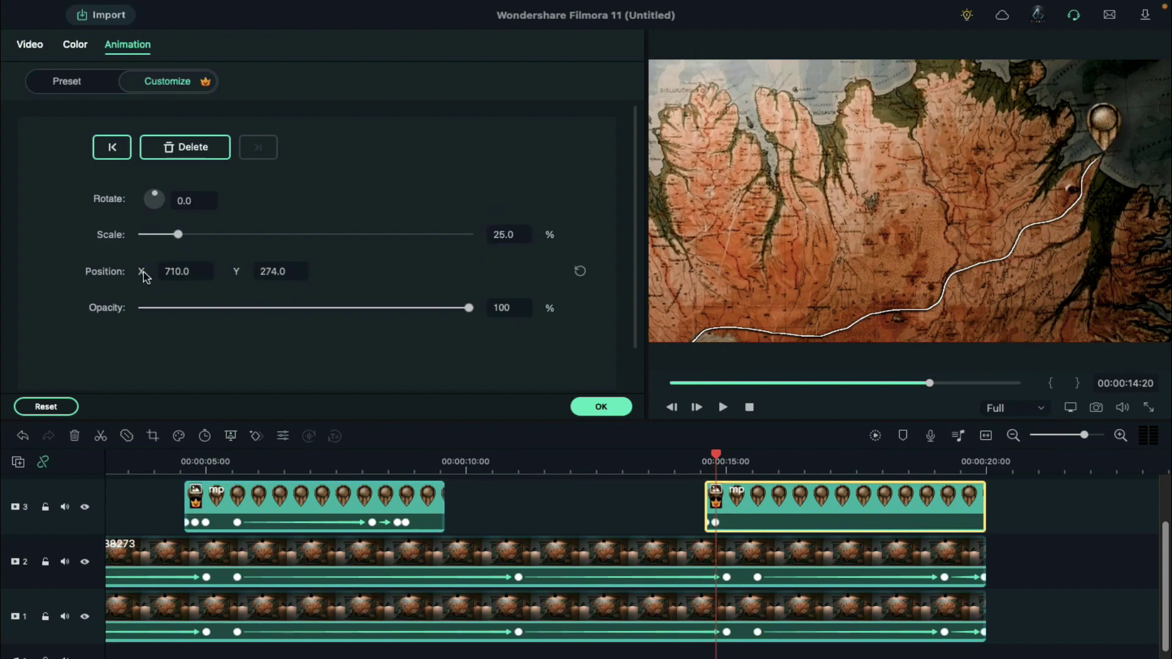
- Keyframe the second pin at 00:00:15:00 with 15% scale at X 695, Y 215
key("Right")
key("Right")
key("Right")
key("Right")
key("Right")
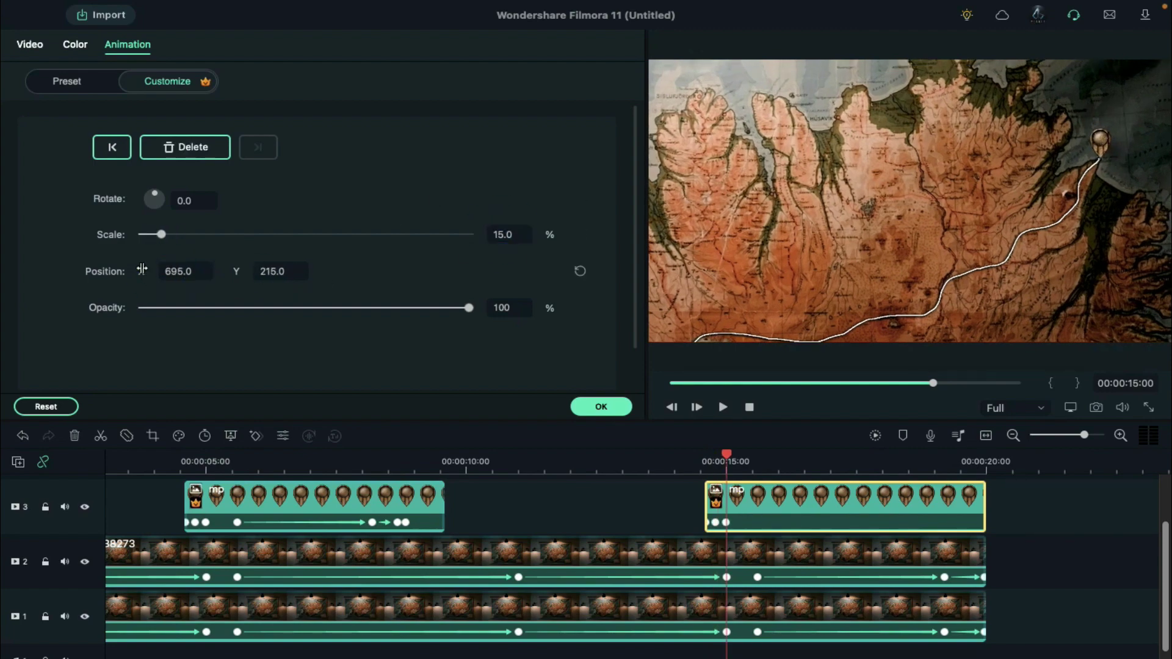
- Keyframe the second pin at the map's keyframe just after 00:00:15:00, and at 00:00:19:05 with 7.5% scale and X 738 on the route's end
left_click_drag(758, 458, 944, 467)
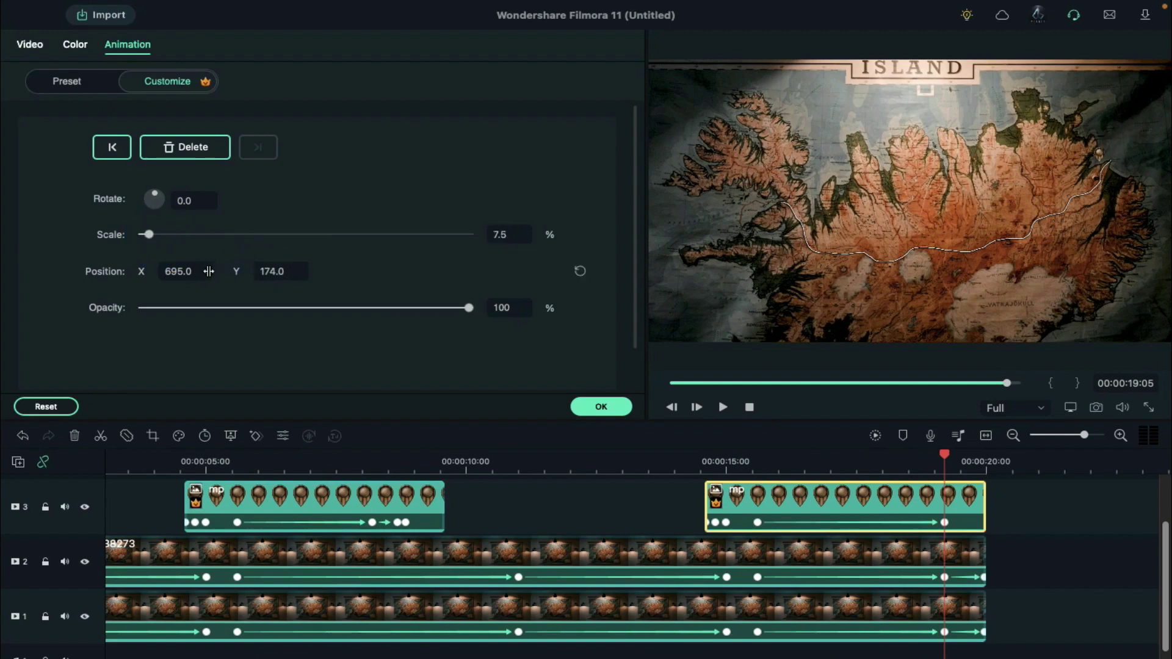
left_click_drag(200, 272, 200, 272)
left_click(1070, 407)
left_click(885, 488)
left_click_drag(727, 296, 742, 293)
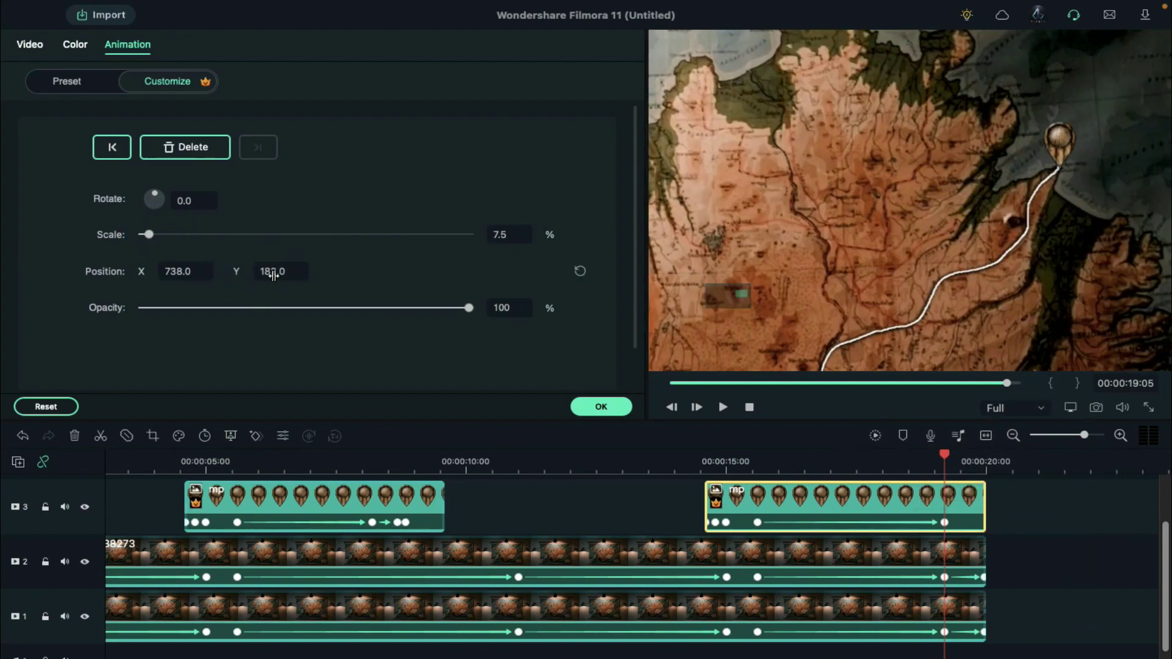
- Keyframe the second pin at 00:00:20:00 with 1.6% scale at X 426, Y 94, and finish its animation
key("Down")
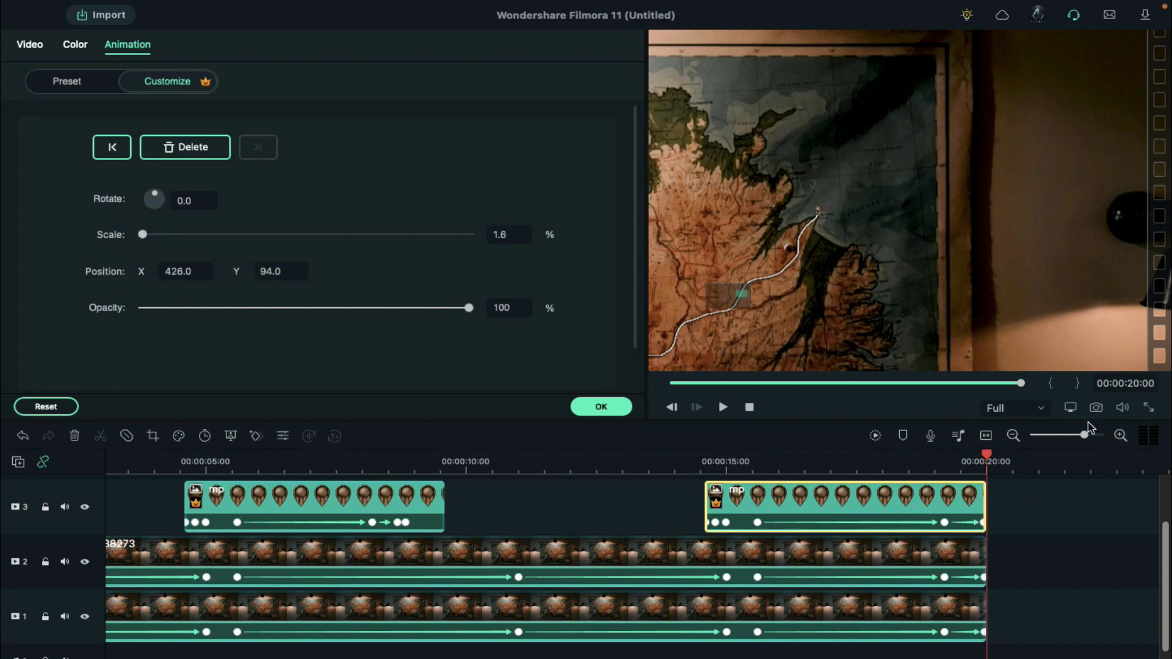
left_click(1070, 407)
mouse_move(977, 470)
left_click(1087, 470)
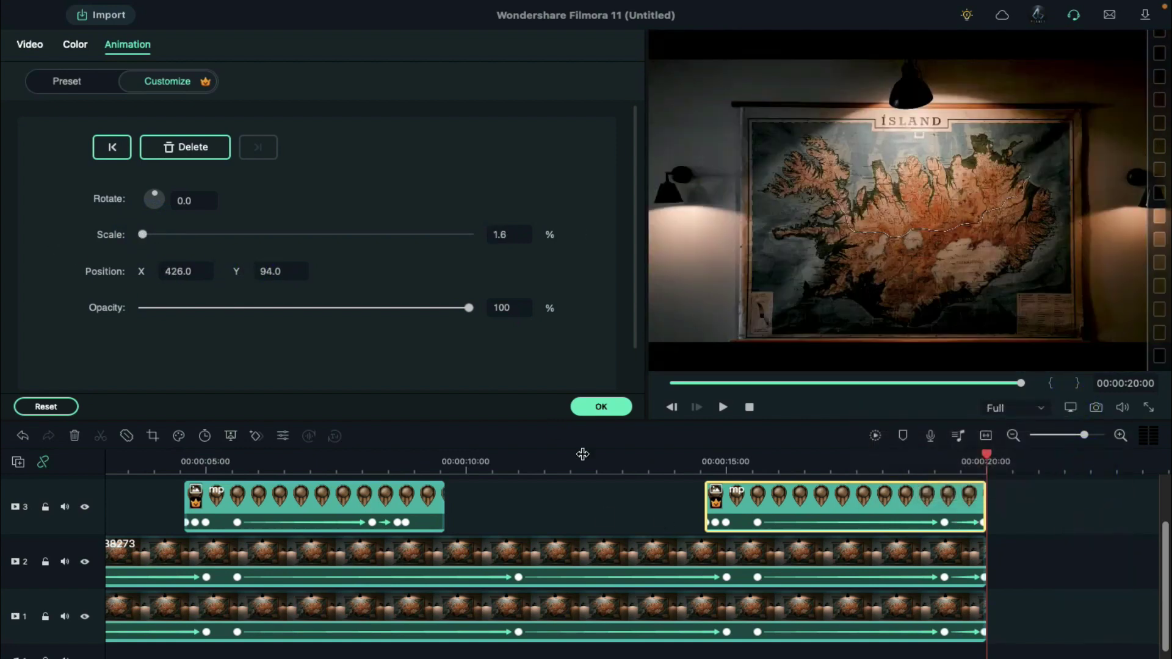
left_click(601, 407)
- Add the downloaded 8MM DIRT ORGANIC FILM GRAIN effect above the pin clips and stretch it over the whole 20-second sequence
left_click(314, 51)
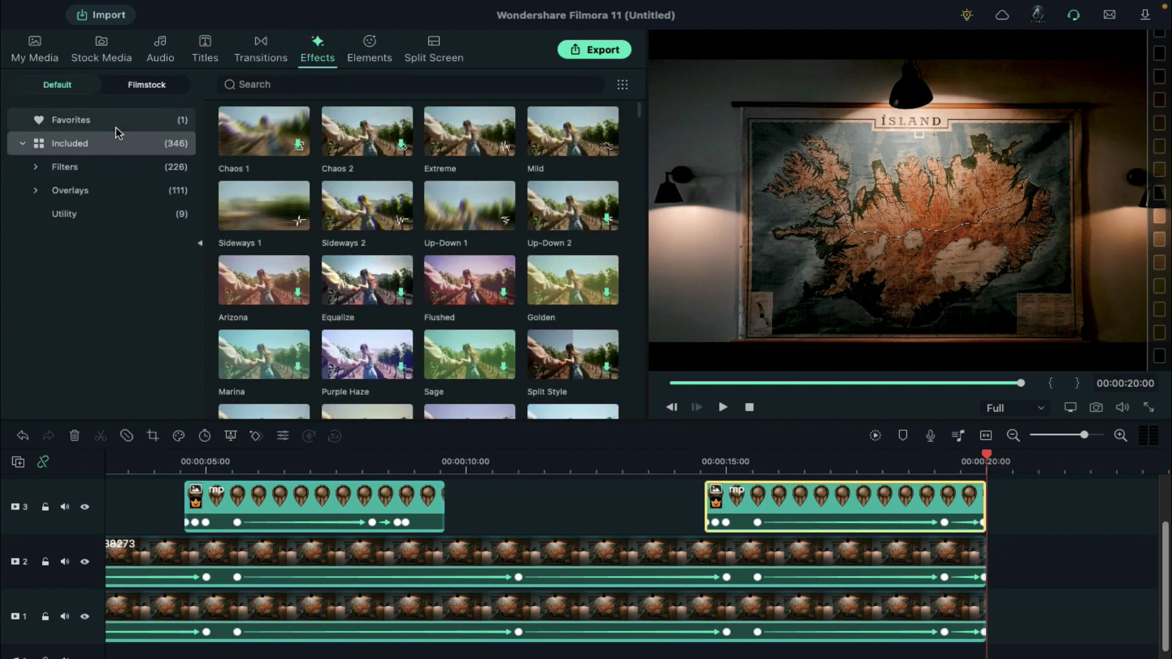
scroll(209, 497, "up", 3)
left_click(144, 83)
left_click(113, 138)
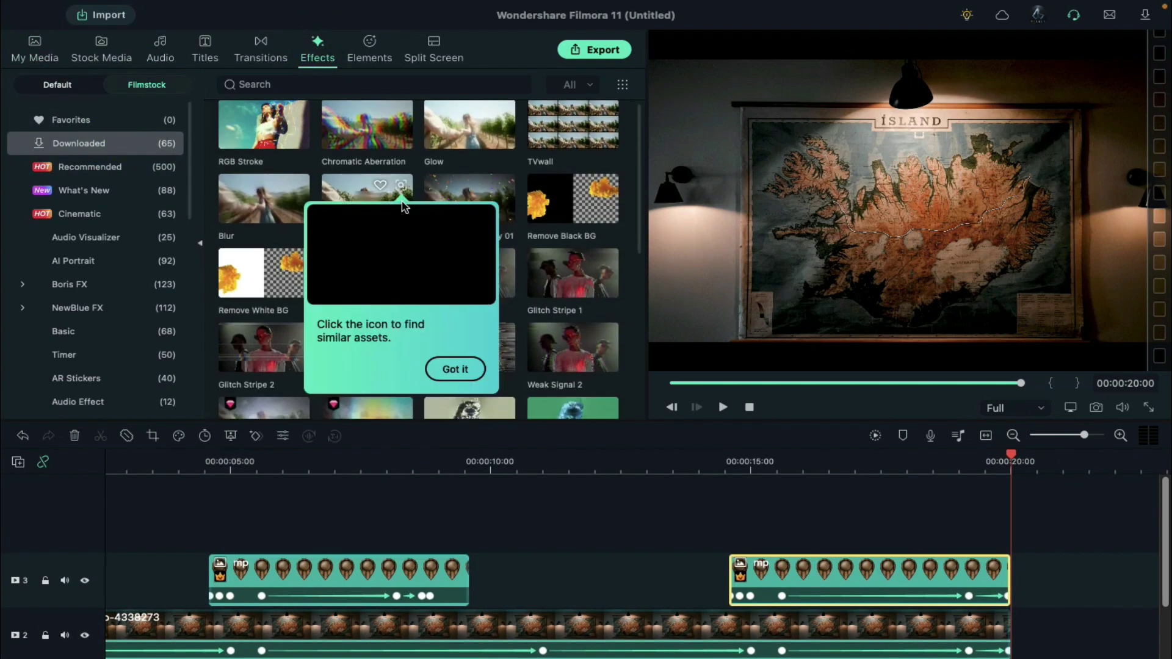
scroll(403, 195, "down", 5)
left_click_drag(470, 146, 110, 531)
left_click_drag(365, 536, 1145, 538)
- Add the FLICKER-1 effect above the film grain for the full sequence and lower its opacity, checking it at 00:00:11:07
left_click(692, 459)
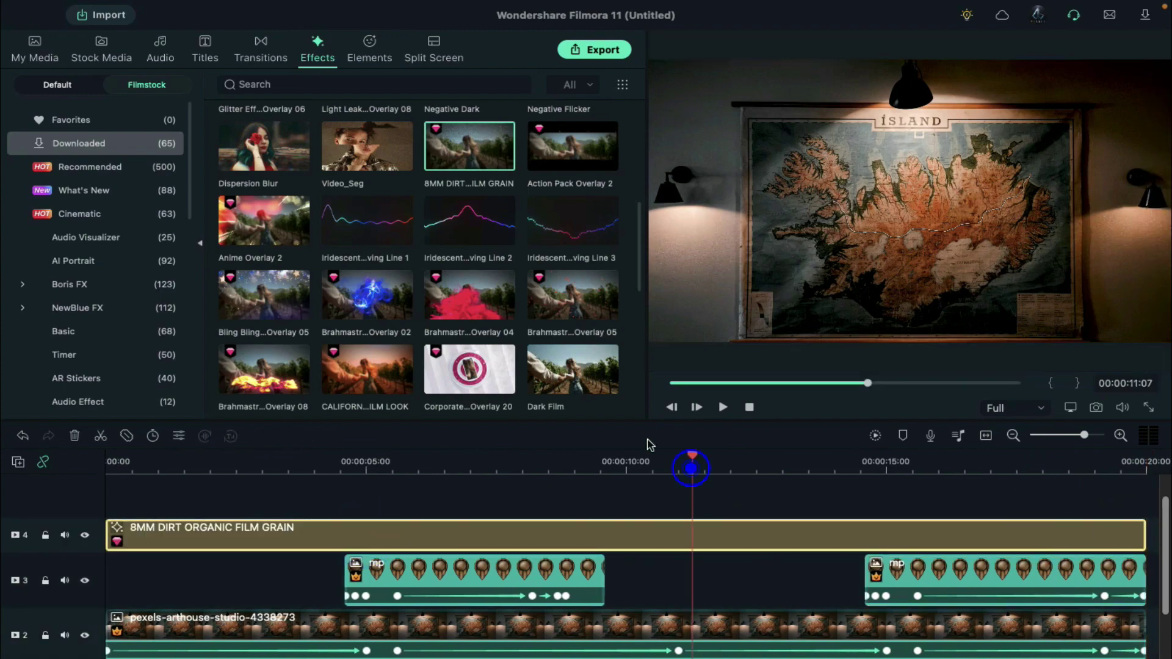
scroll(368, 366, "down", 2)
left_click_drag(264, 334, 110, 498)
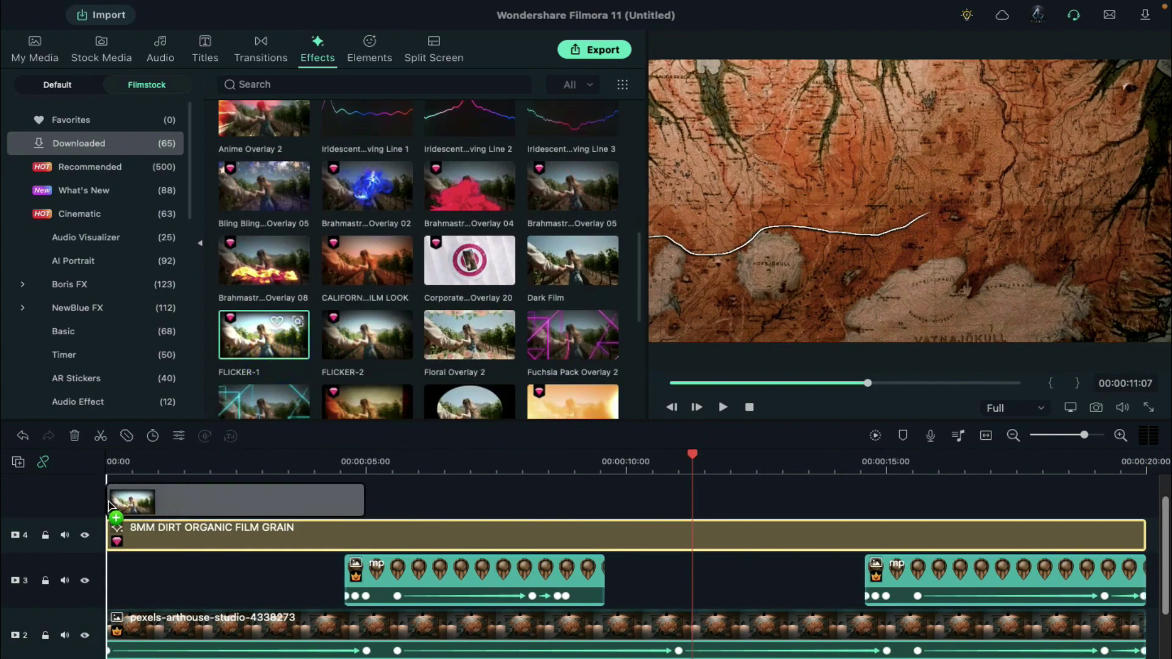
left_click_drag(361, 497, 1145, 497)
double_click(701, 512)
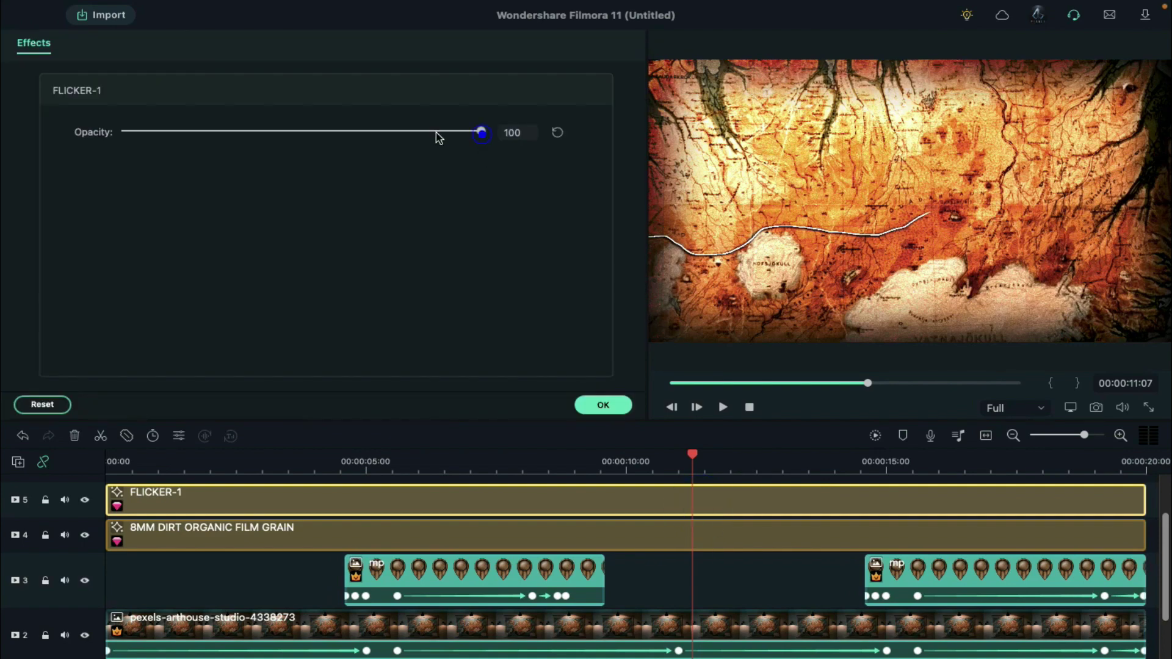
left_click_drag(438, 138, 269, 142)
left_click(597, 404)
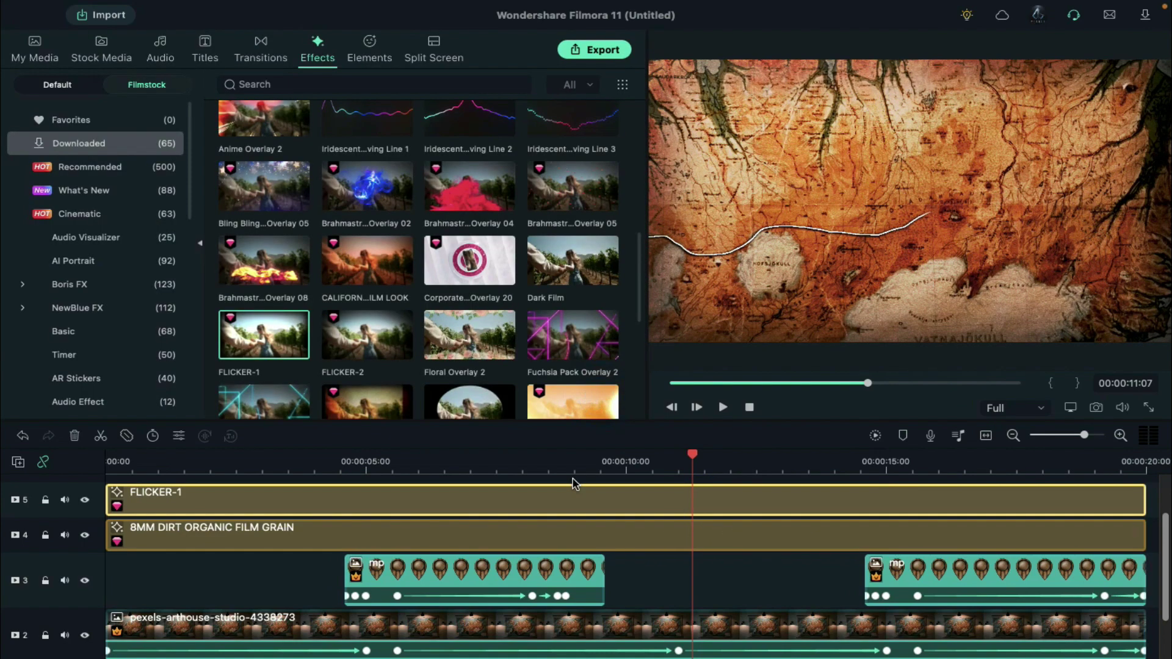
- Add the favorite Cinema 21:9 effect above FLICKER-1 and stretch it over the full sequence
left_click(72, 119)
left_click_drag(224, 149, 118, 482)
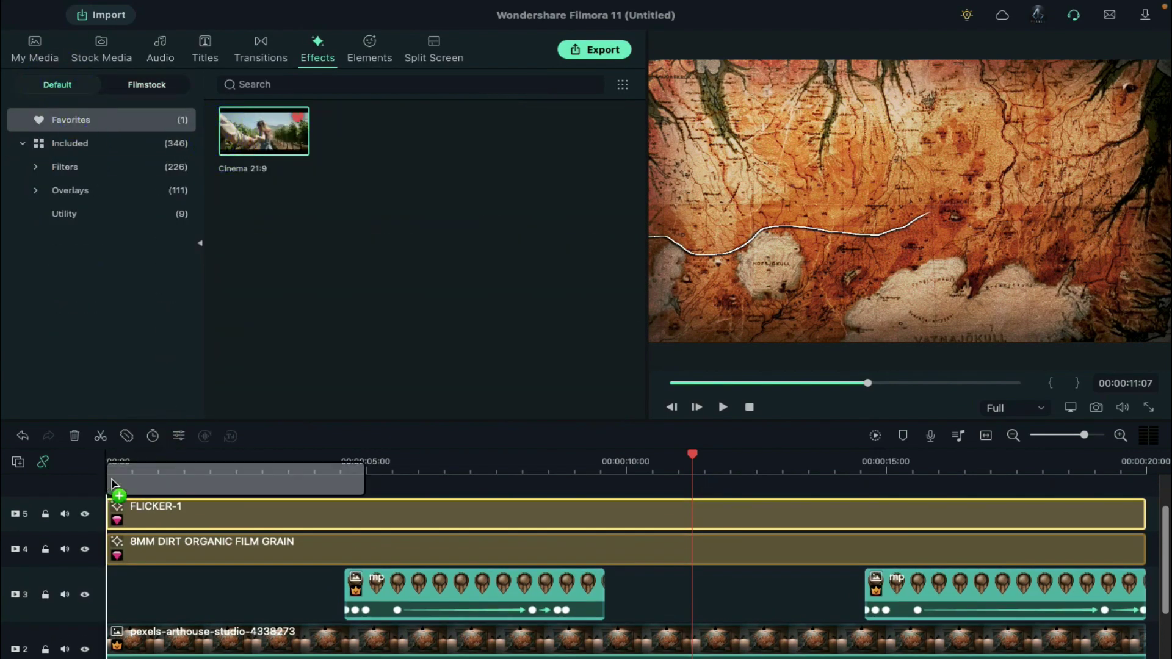
left_click_drag(360, 482, 1145, 482)
- Slightly increase the border height of the Cinema 21:9 effect and render the timeline preview
double_click(726, 488)
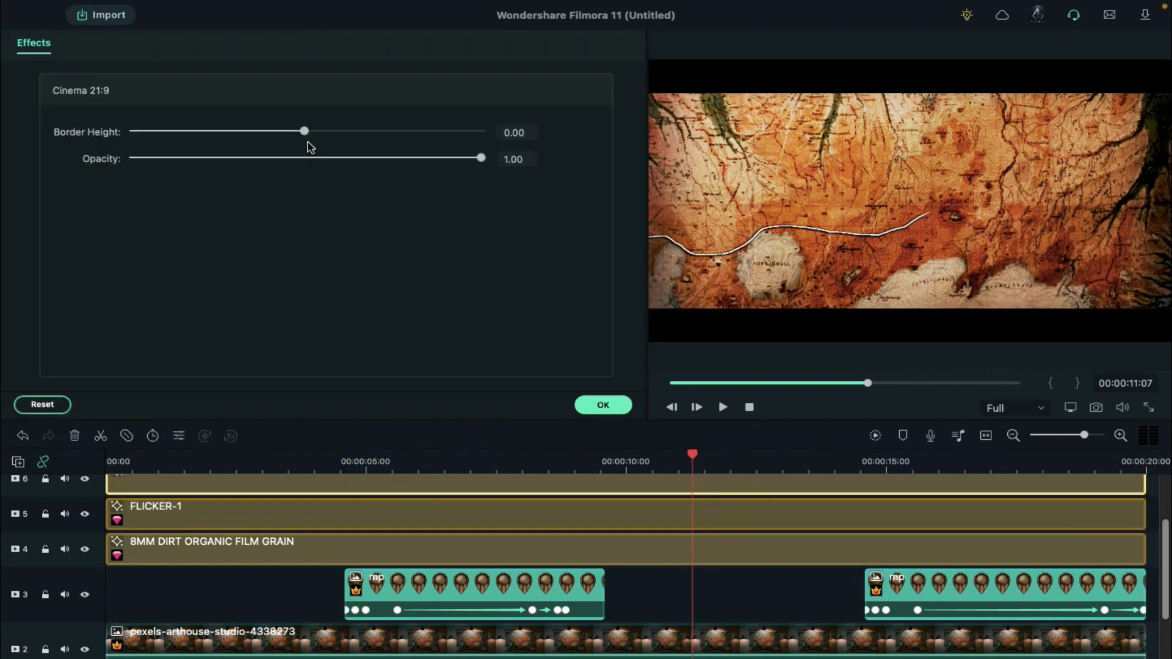
left_click_drag(304, 132, 317, 132)
left_click(599, 407)
left_click(875, 434)
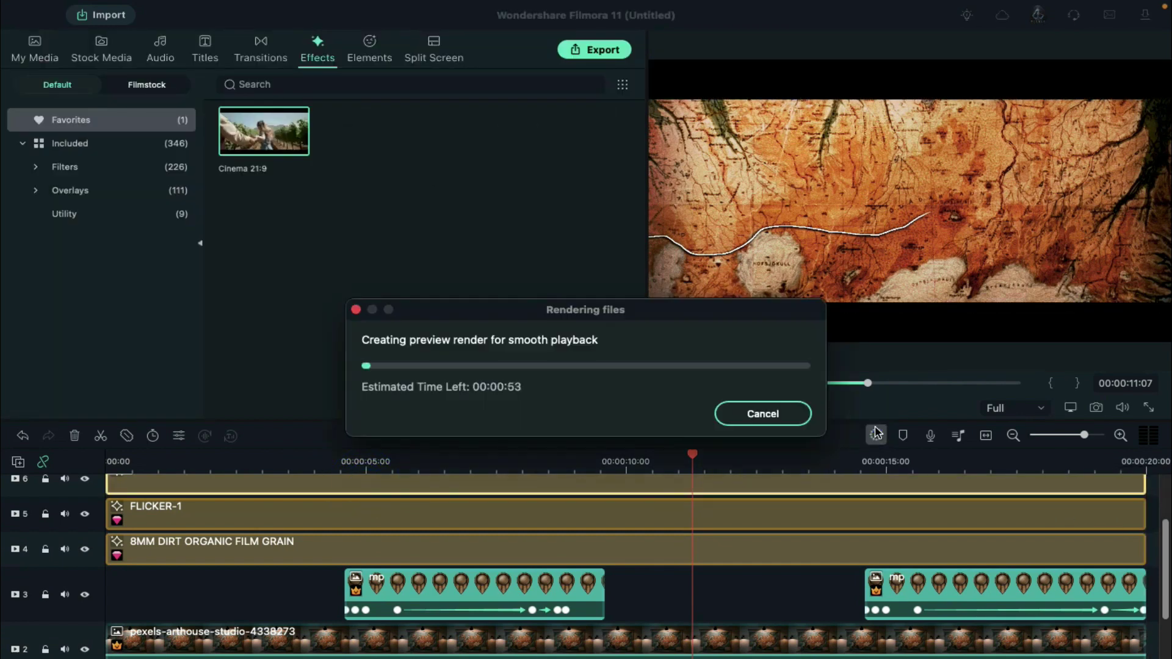